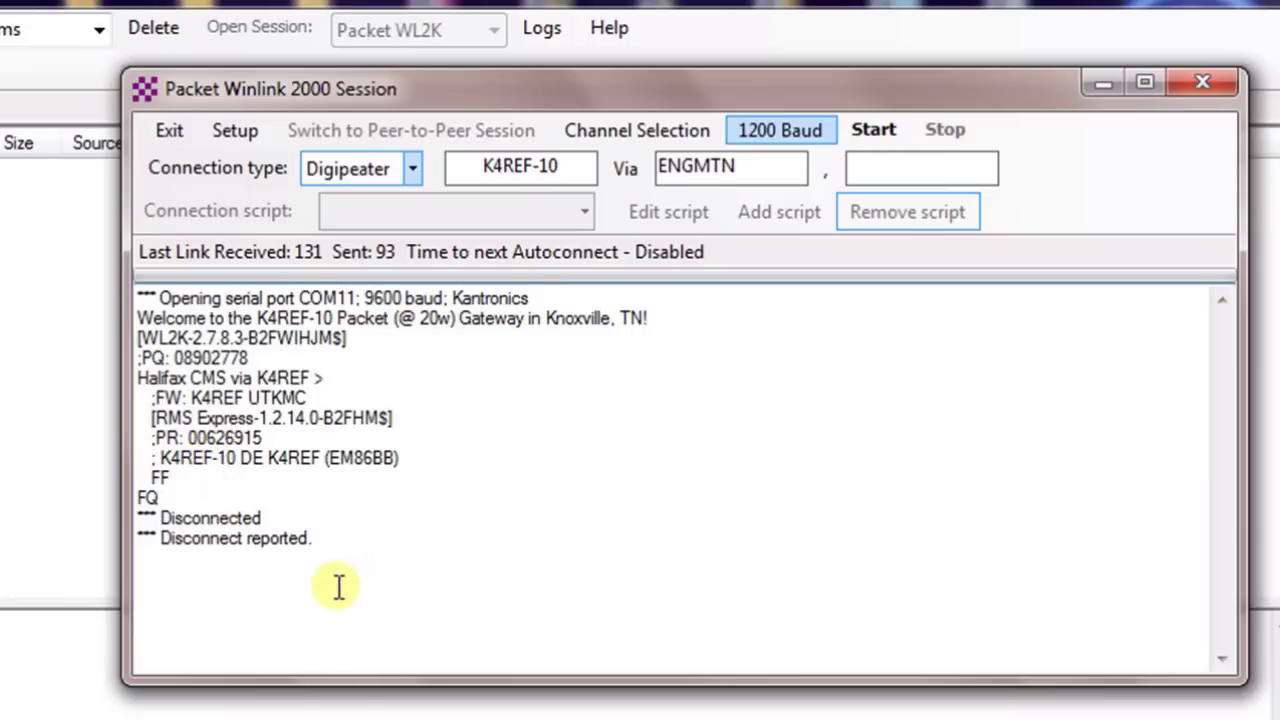
Step: Close the Packet Winlink session and open a Pactor WL2K session
click(178, 127)
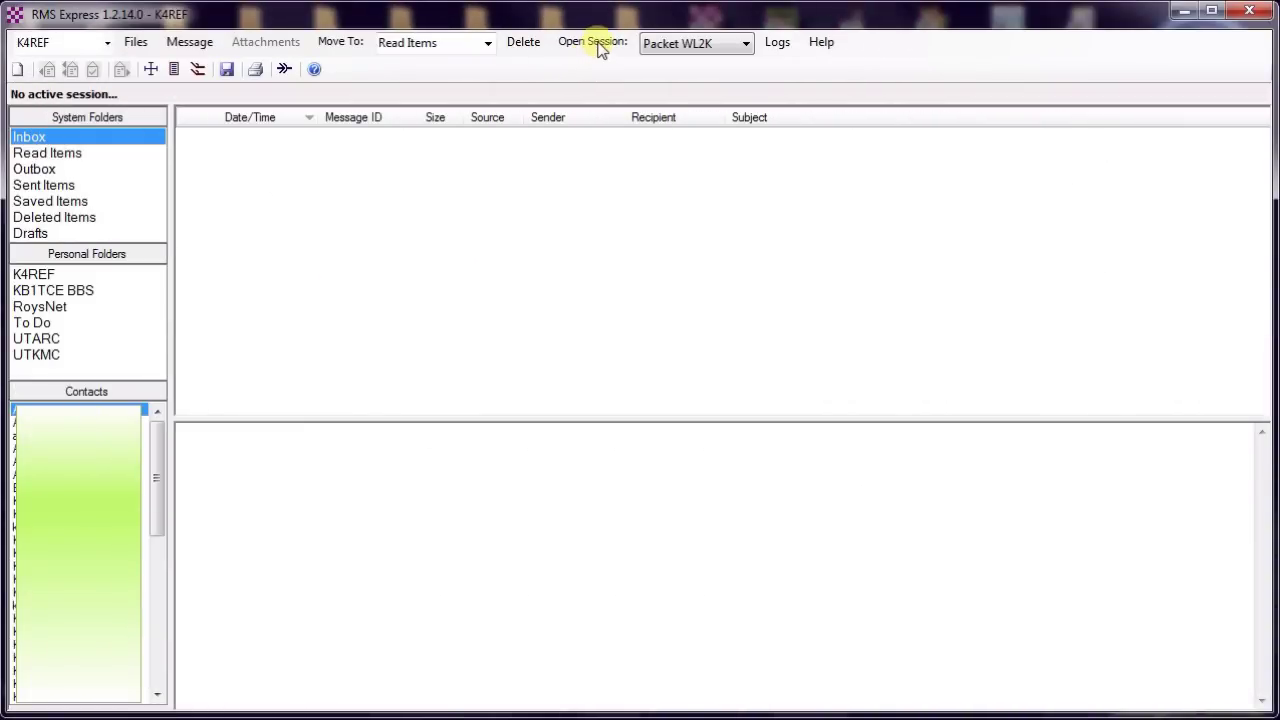
click(744, 44)
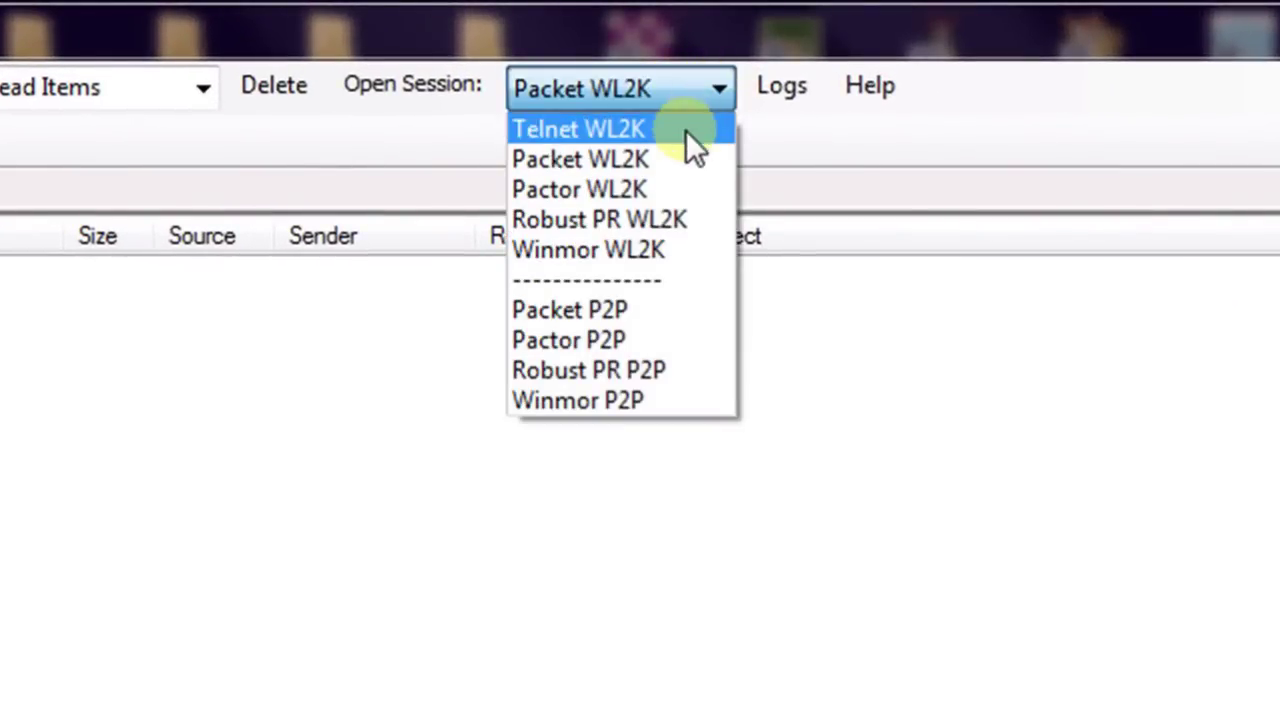
click(653, 189)
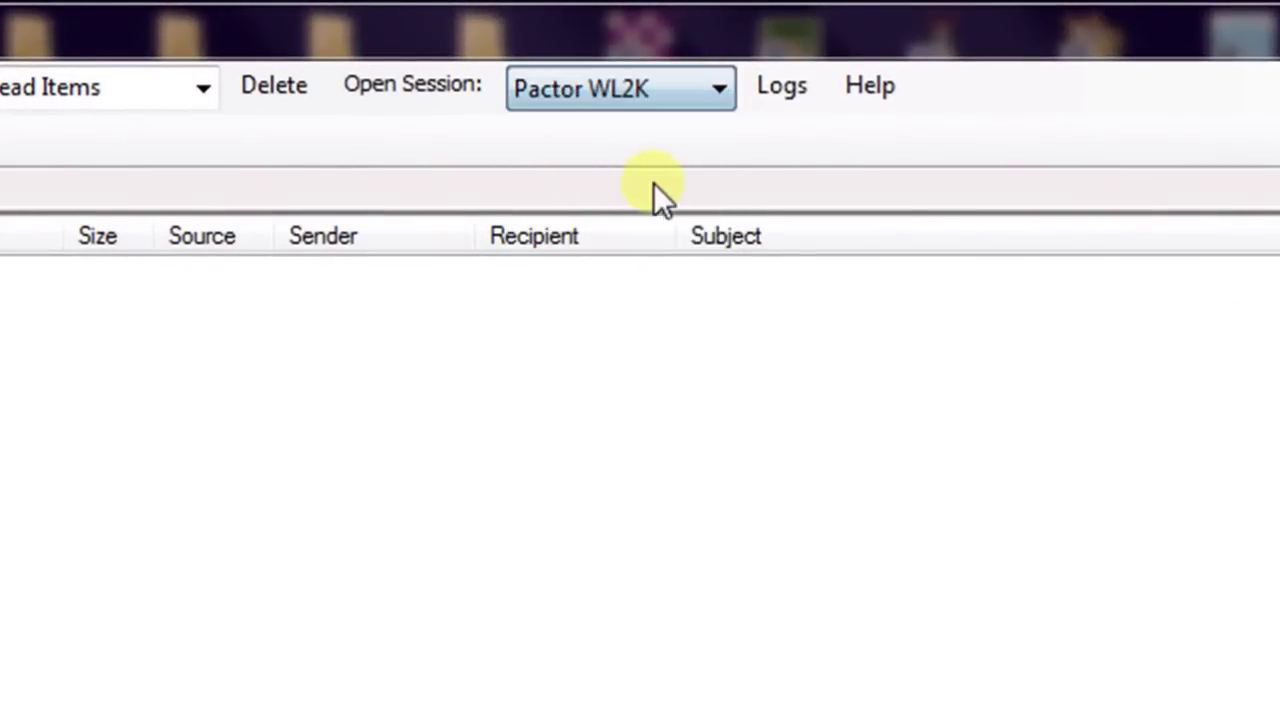
click(420, 82)
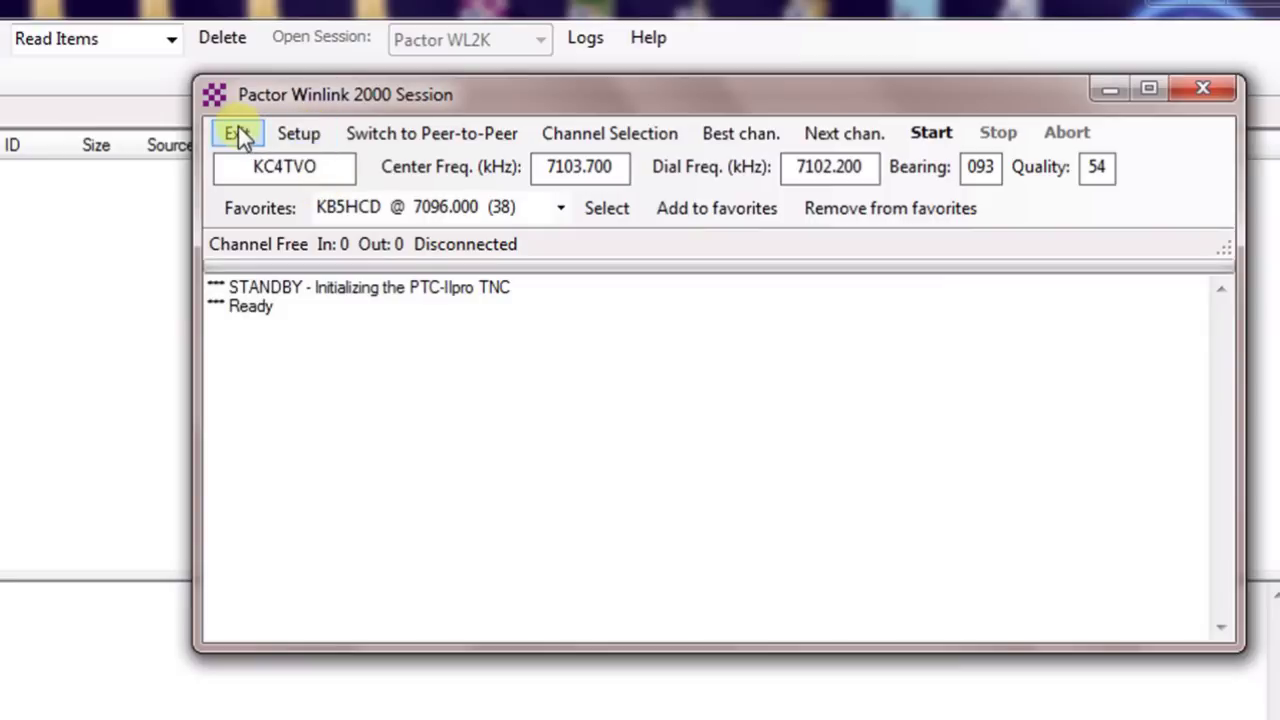
Step: In the Pactor TNC setup, choose PTC-IIpro as the TNC type and COM11 as the TNC serial port
click(304, 133)
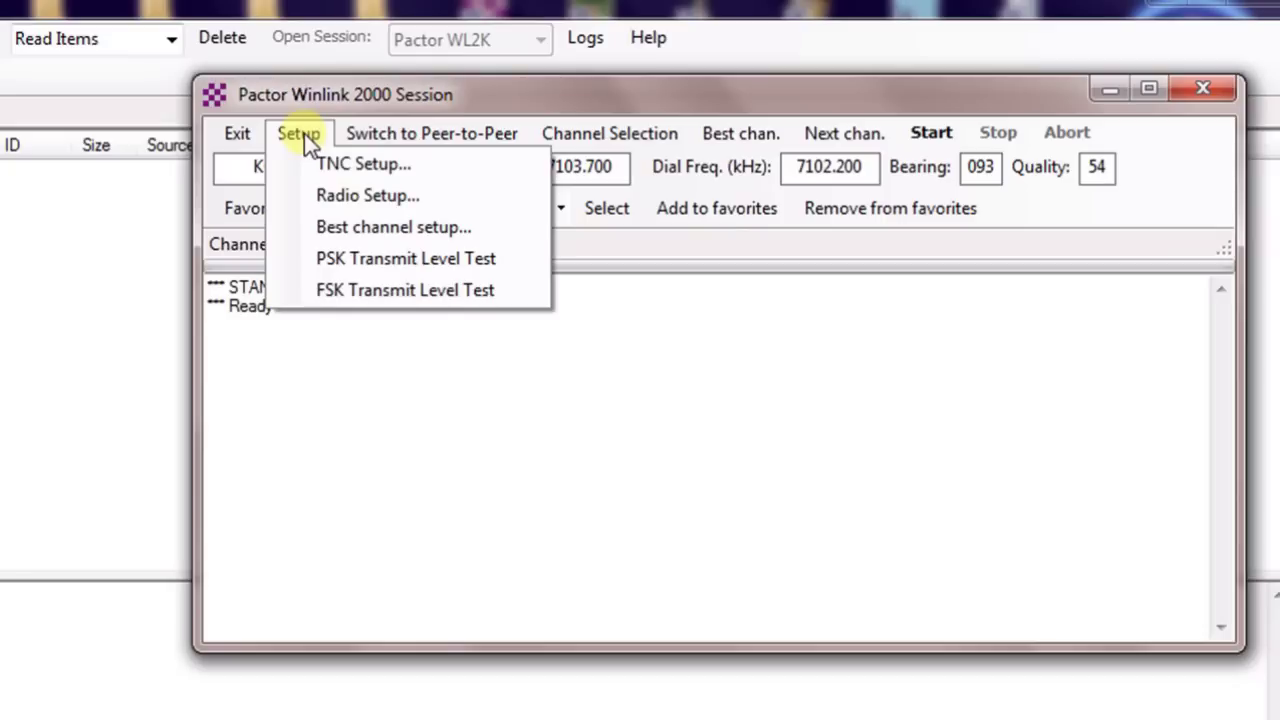
click(373, 164)
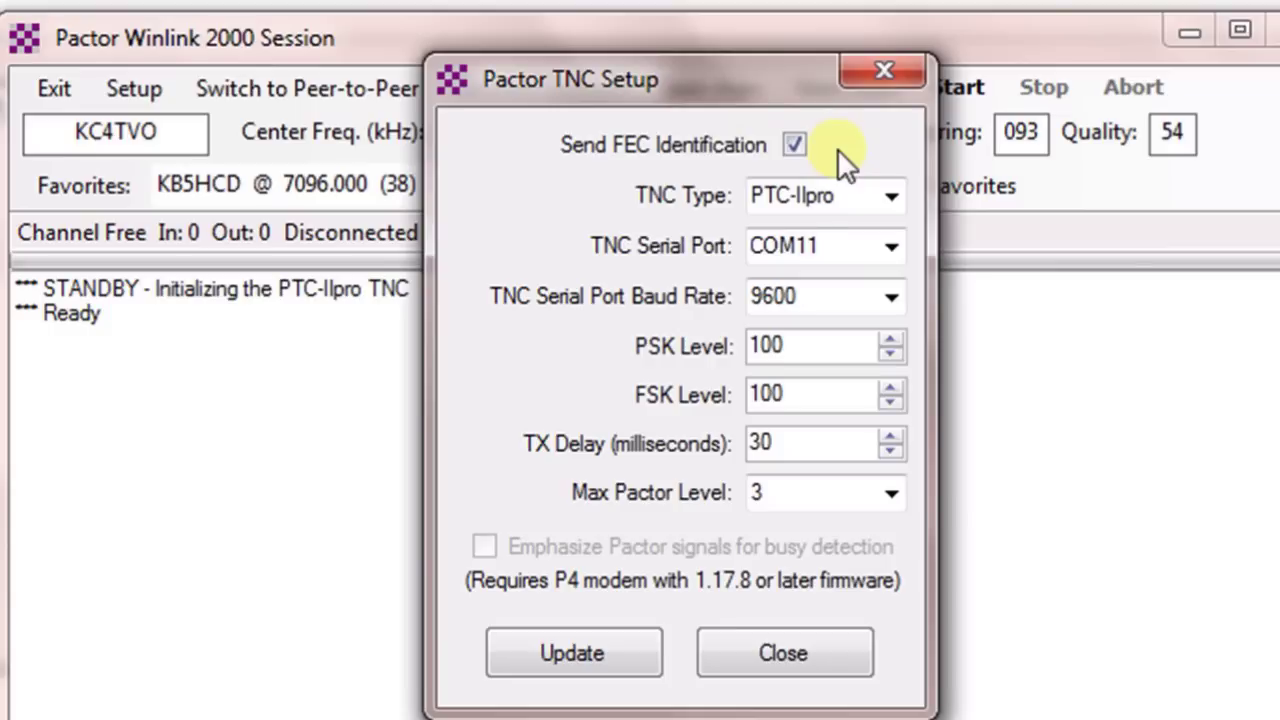
click(890, 191)
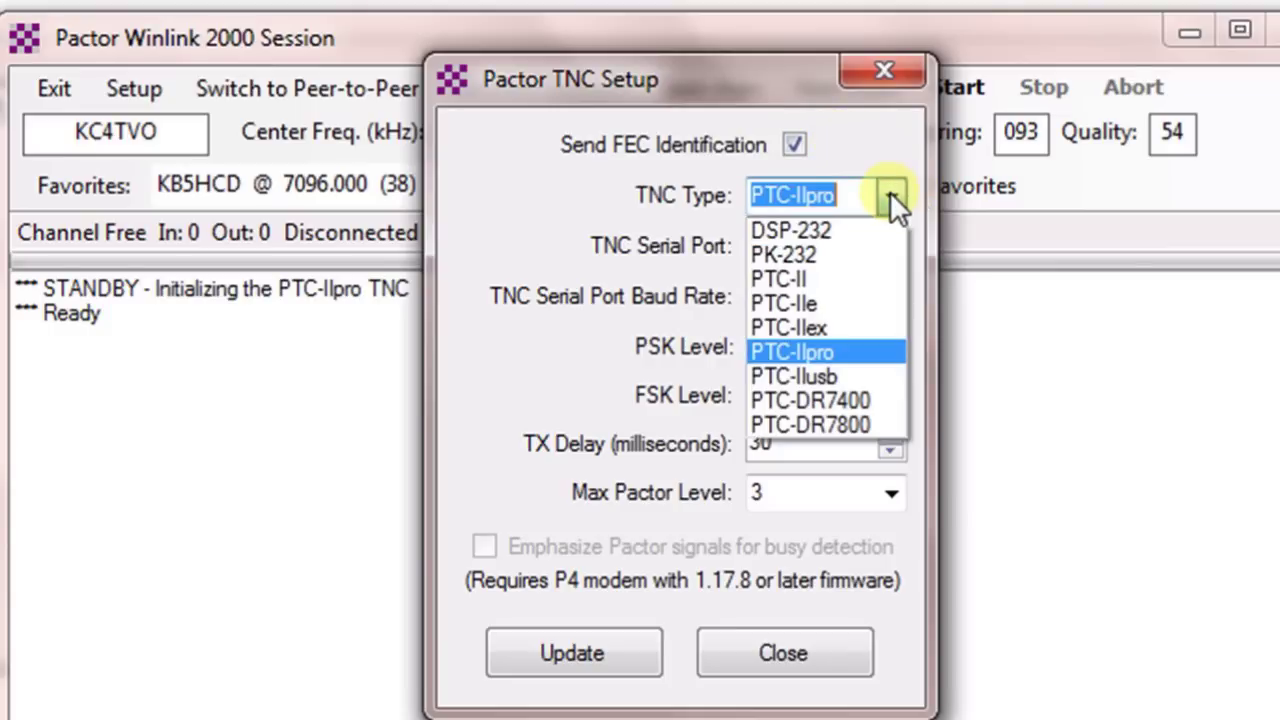
click(811, 352)
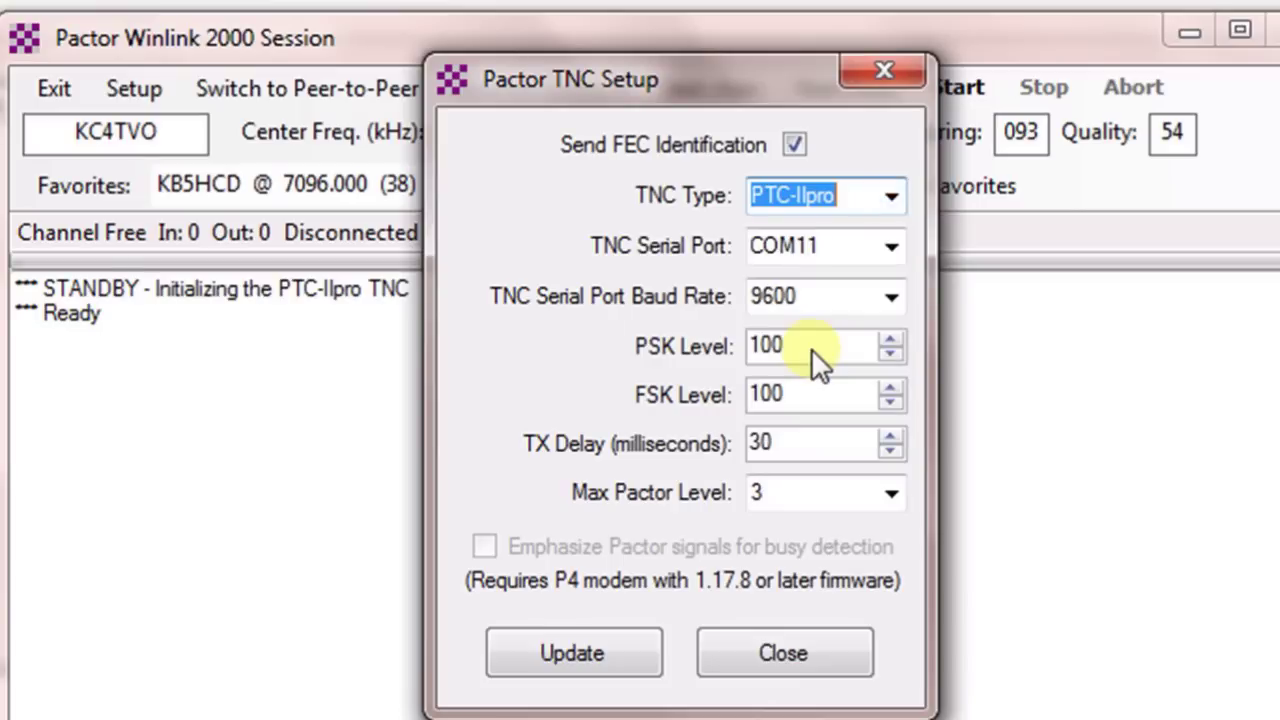
click(891, 245)
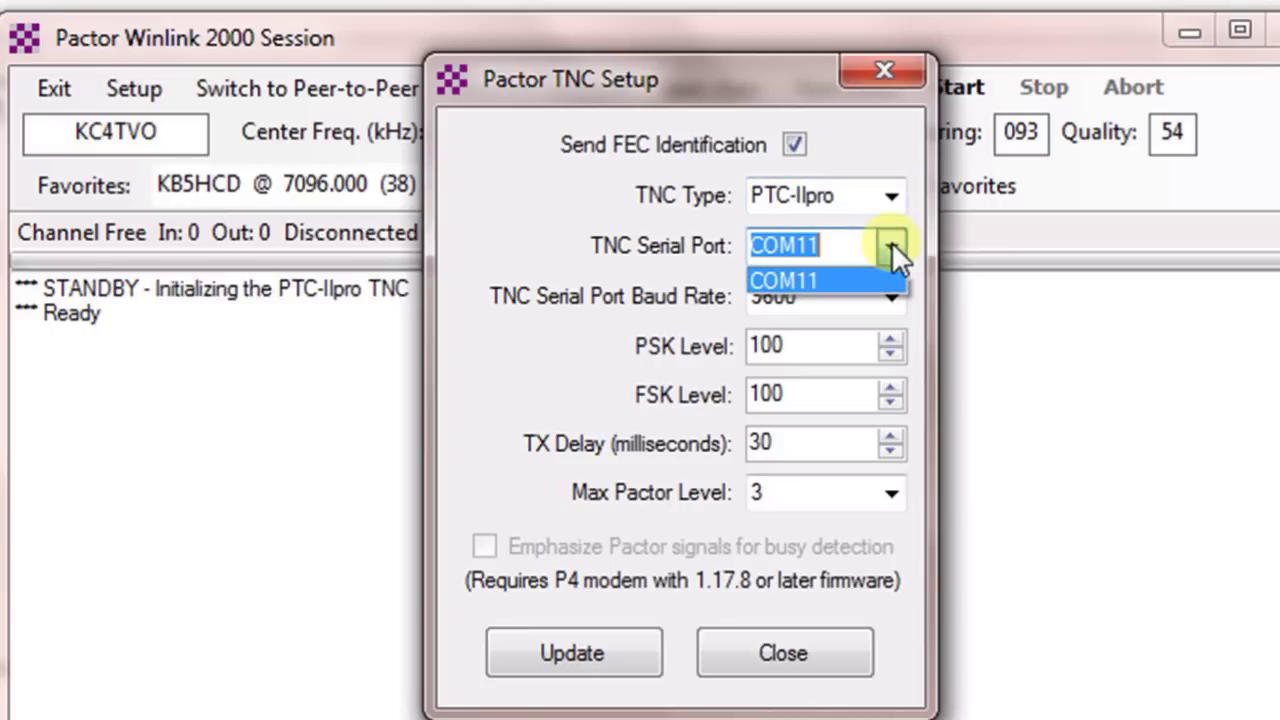
click(822, 277)
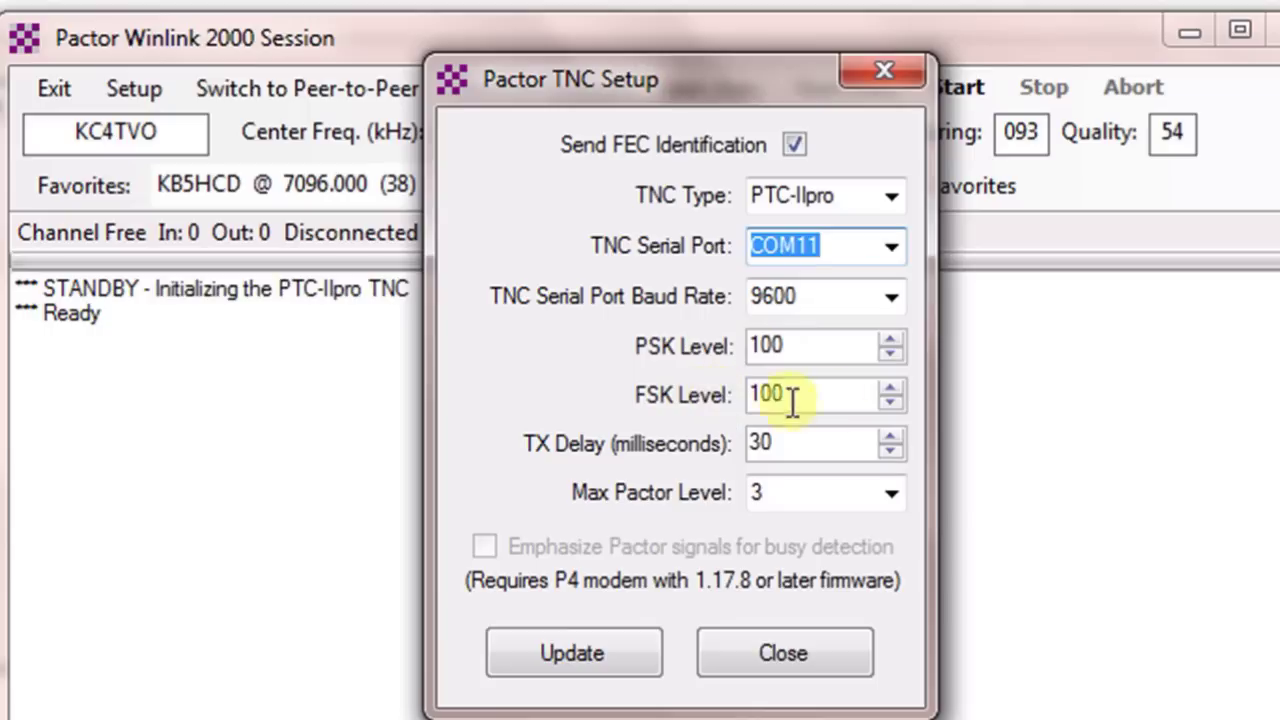
Step: Set both the PSK level and the FSK level to 100 in the TNC setup
click(890, 341)
click(890, 352)
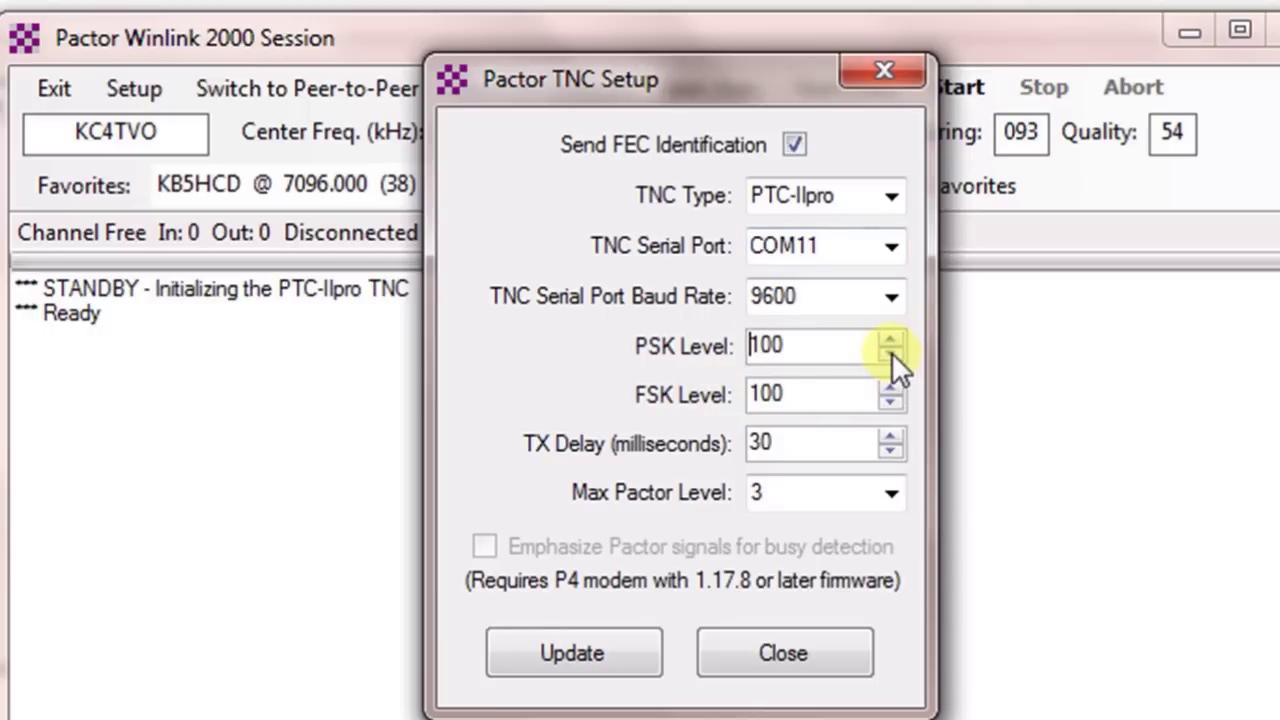
click(892, 388)
click(893, 400)
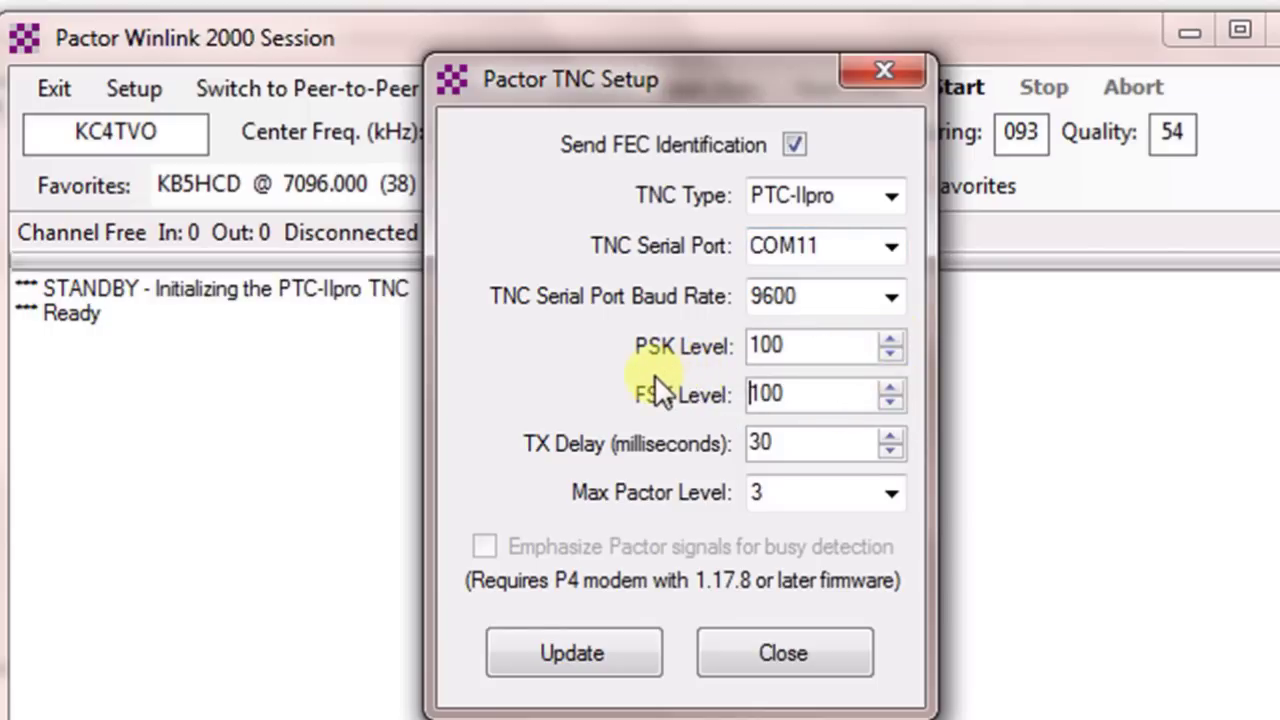
click(891, 340)
click(891, 340)
click(891, 388)
click(891, 388)
click(895, 406)
click(895, 406)
click(893, 354)
click(893, 354)
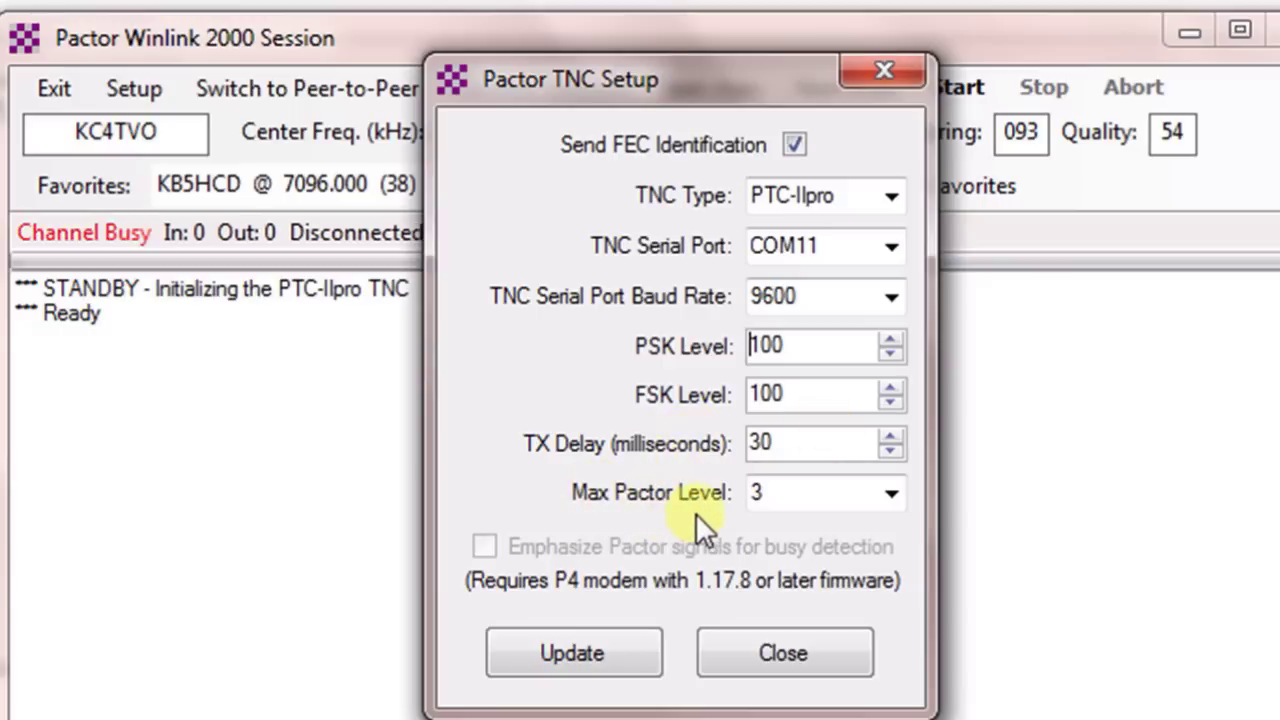
Step: Keep the Max Pactor Level at 3 and save the TNC setup
click(895, 498)
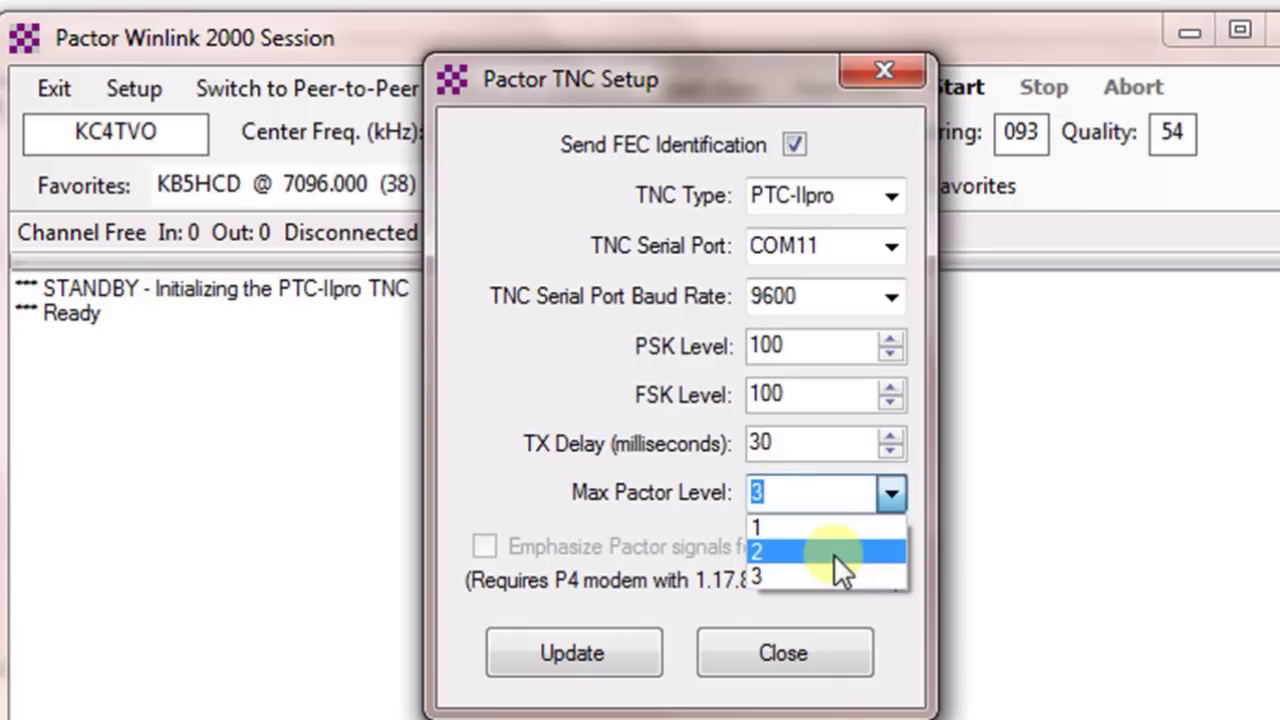
click(650, 535)
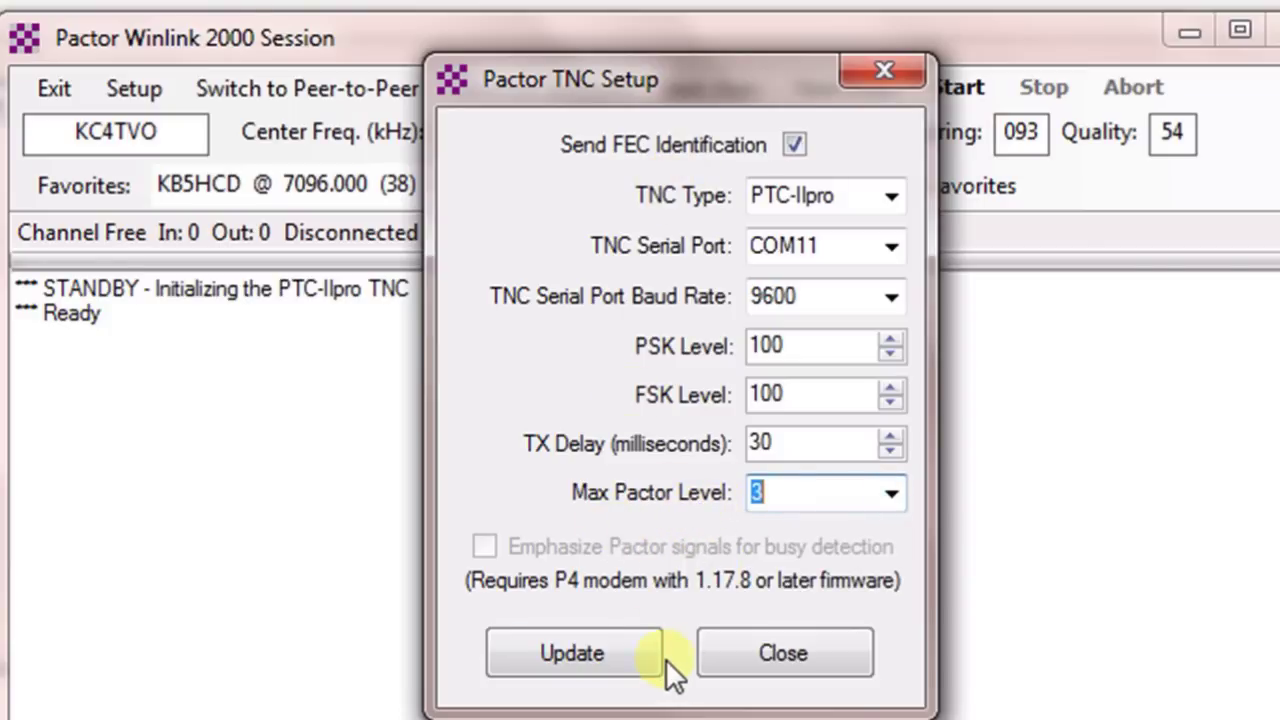
click(617, 645)
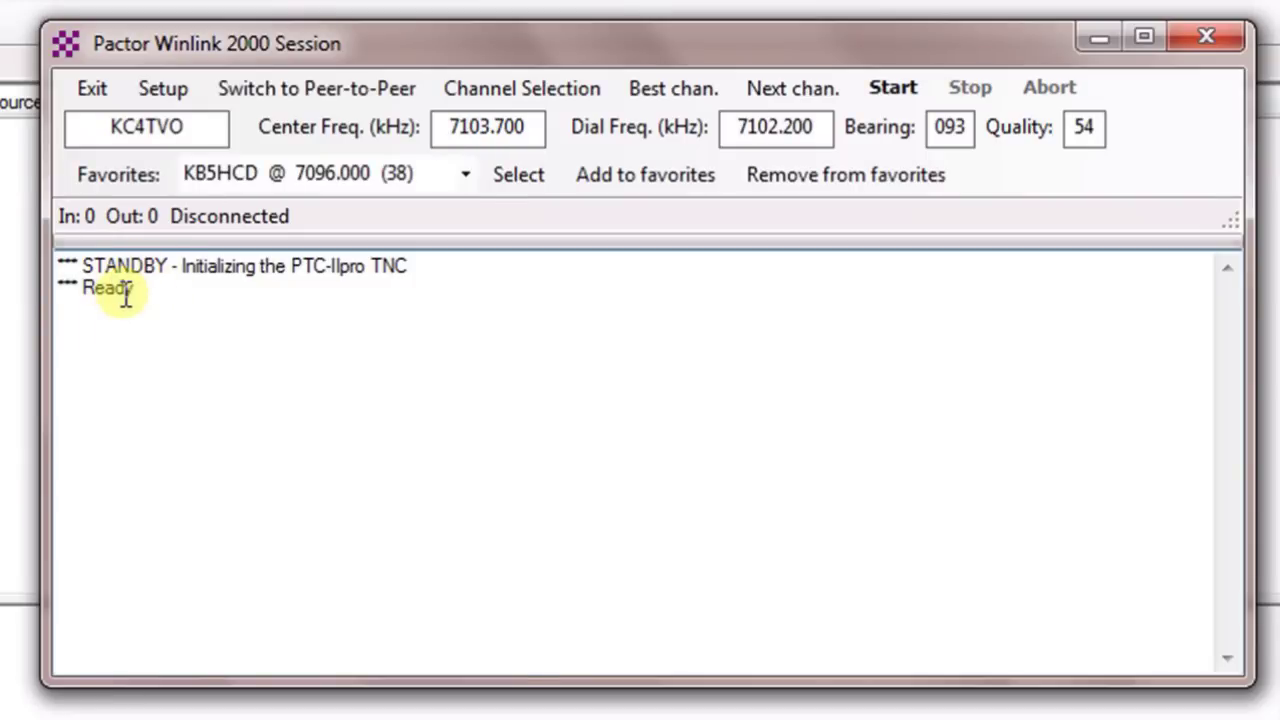
Step: In the Pactor radio setup, choose Kenwood Amateur as the radio model and Default as the antenna selection
click(164, 87)
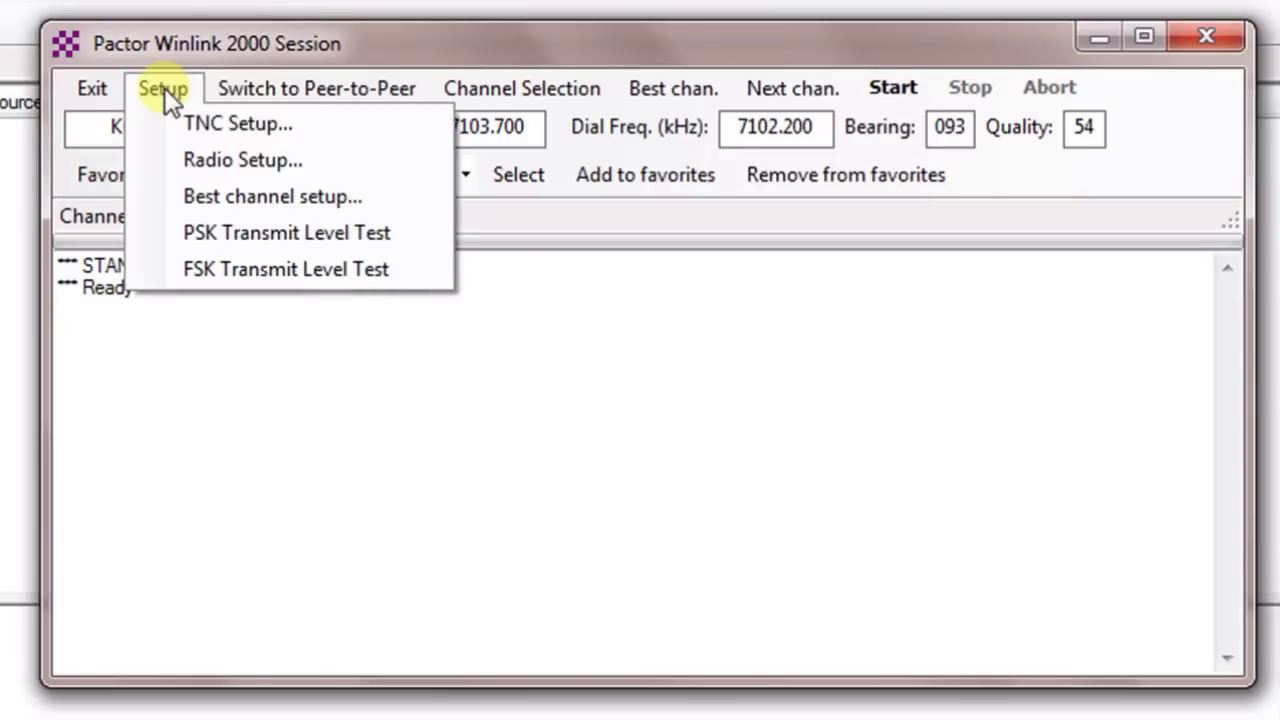
click(219, 159)
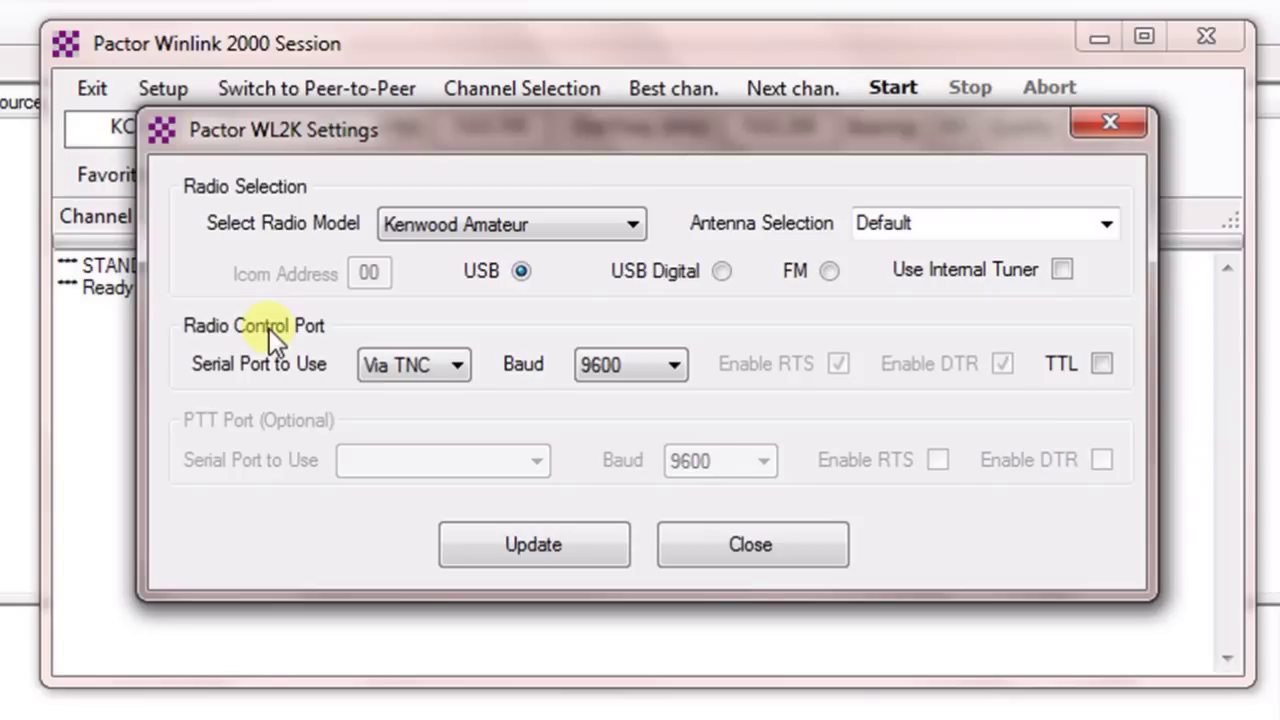
click(627, 218)
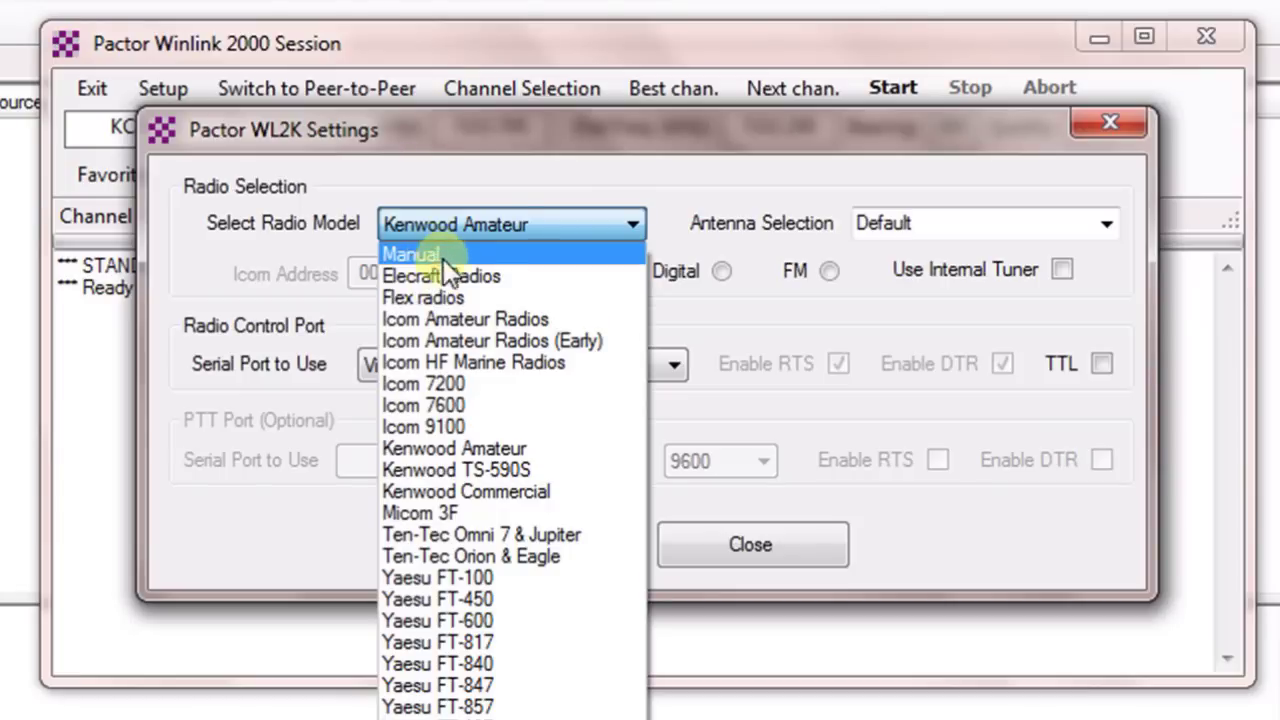
click(512, 450)
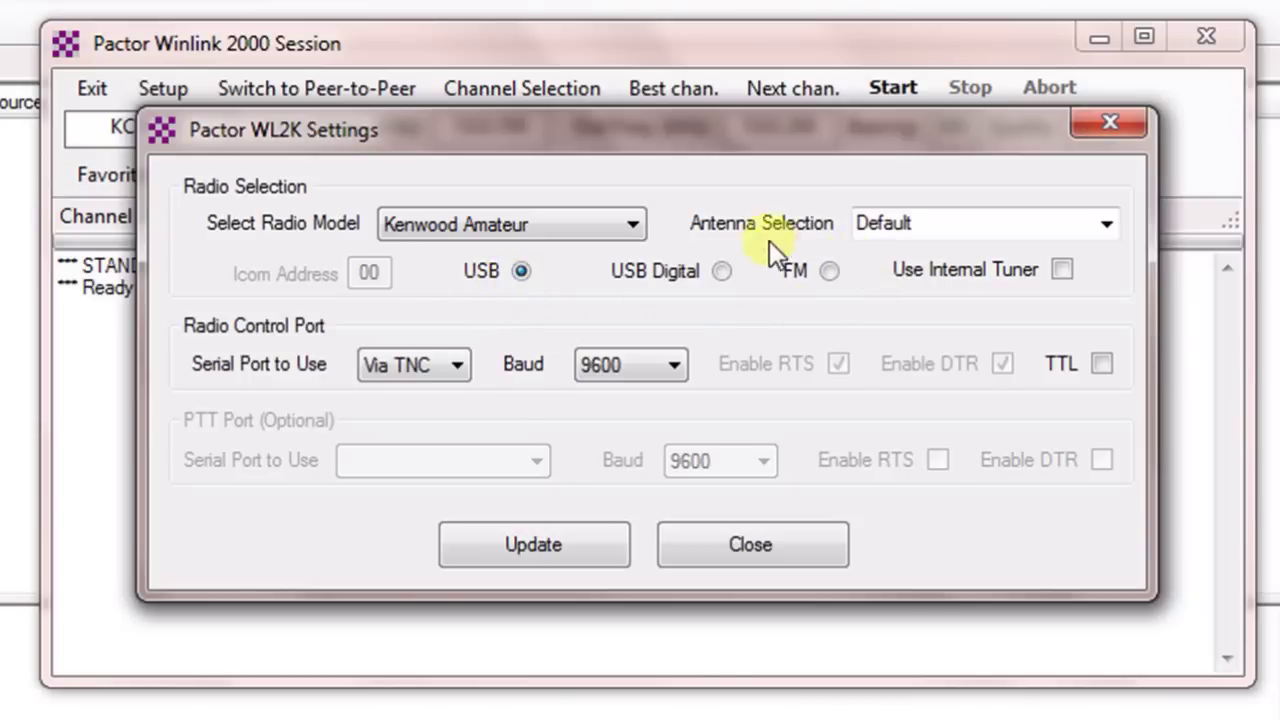
click(1105, 223)
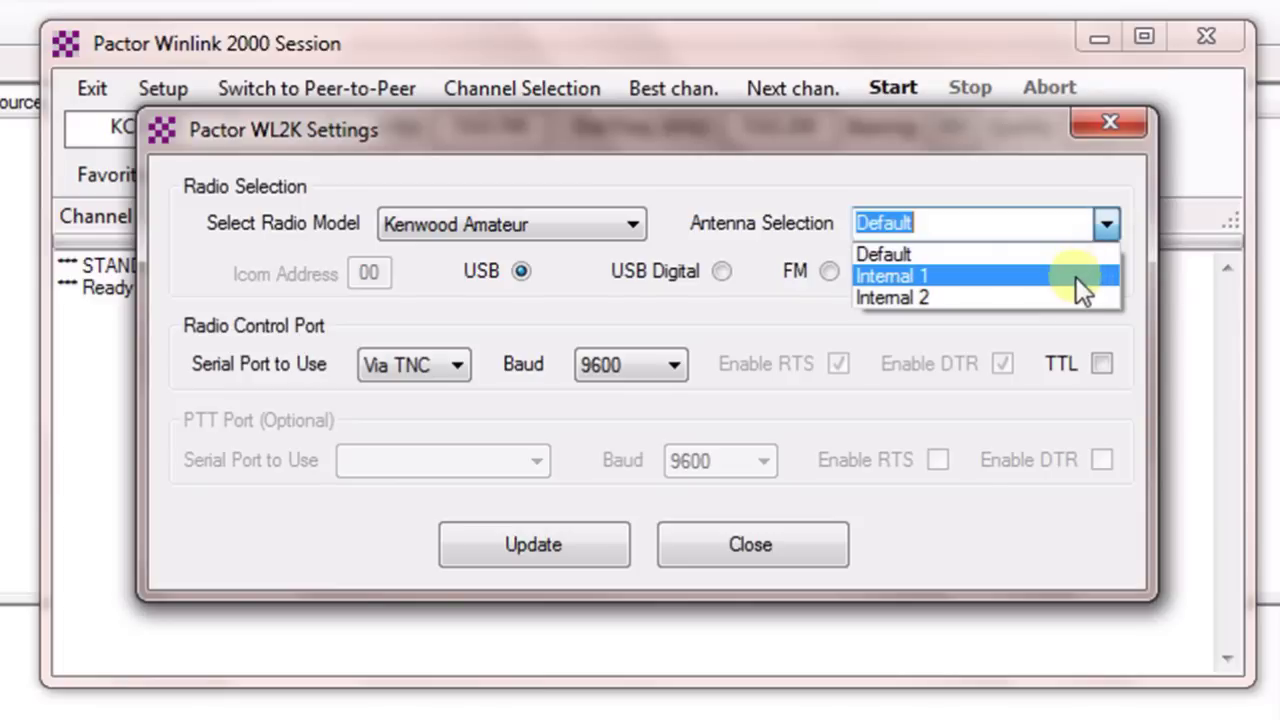
click(1066, 234)
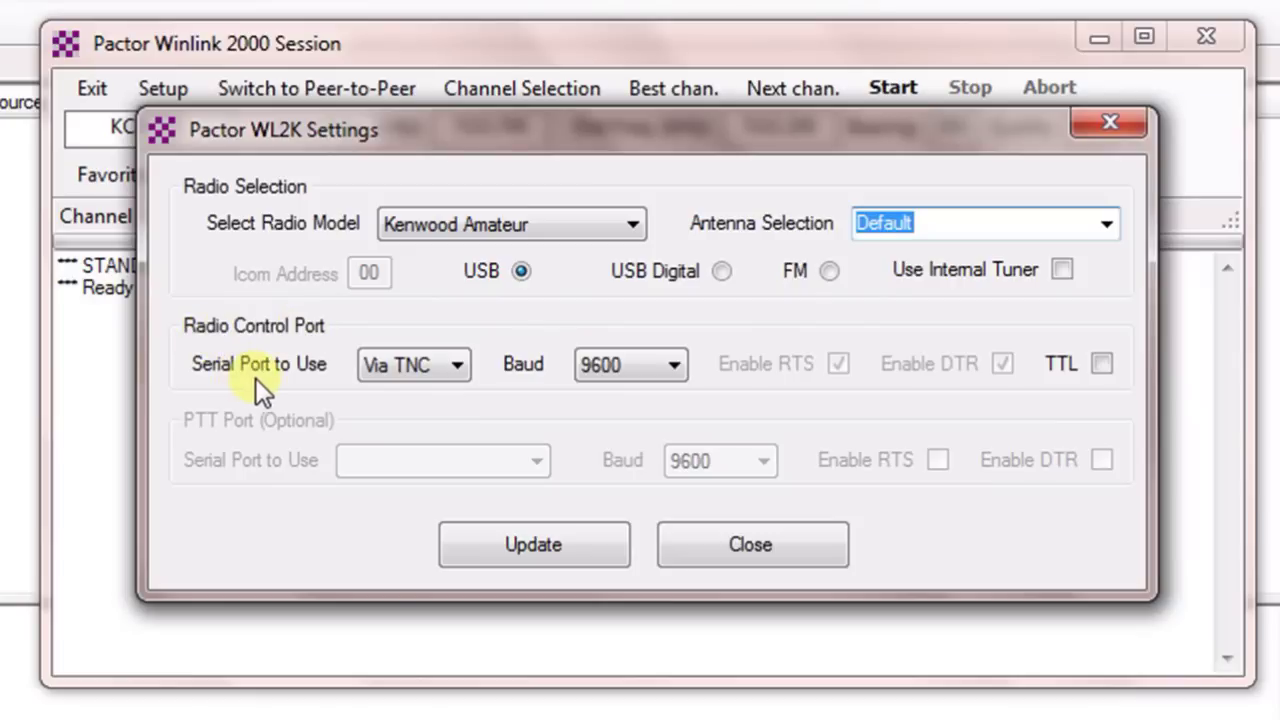
Step: Set the radio control port to Via TNC at 9600 baud and save the radio settings
click(459, 368)
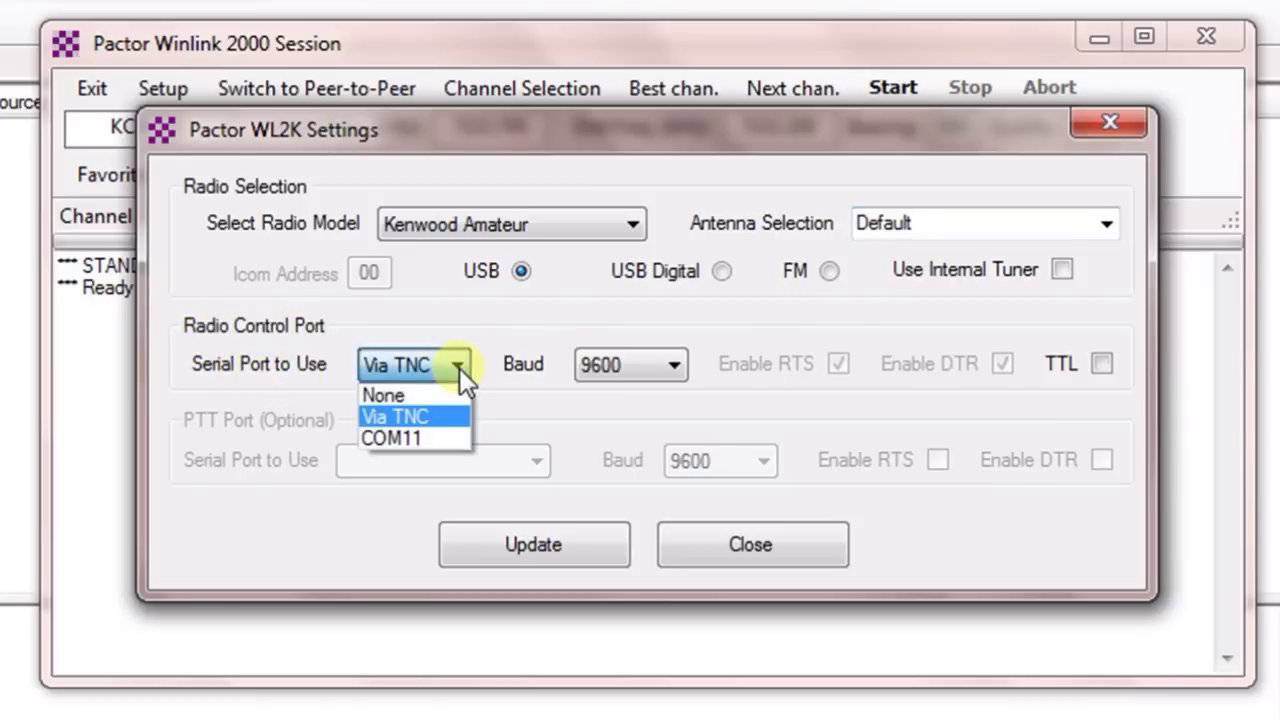
click(424, 412)
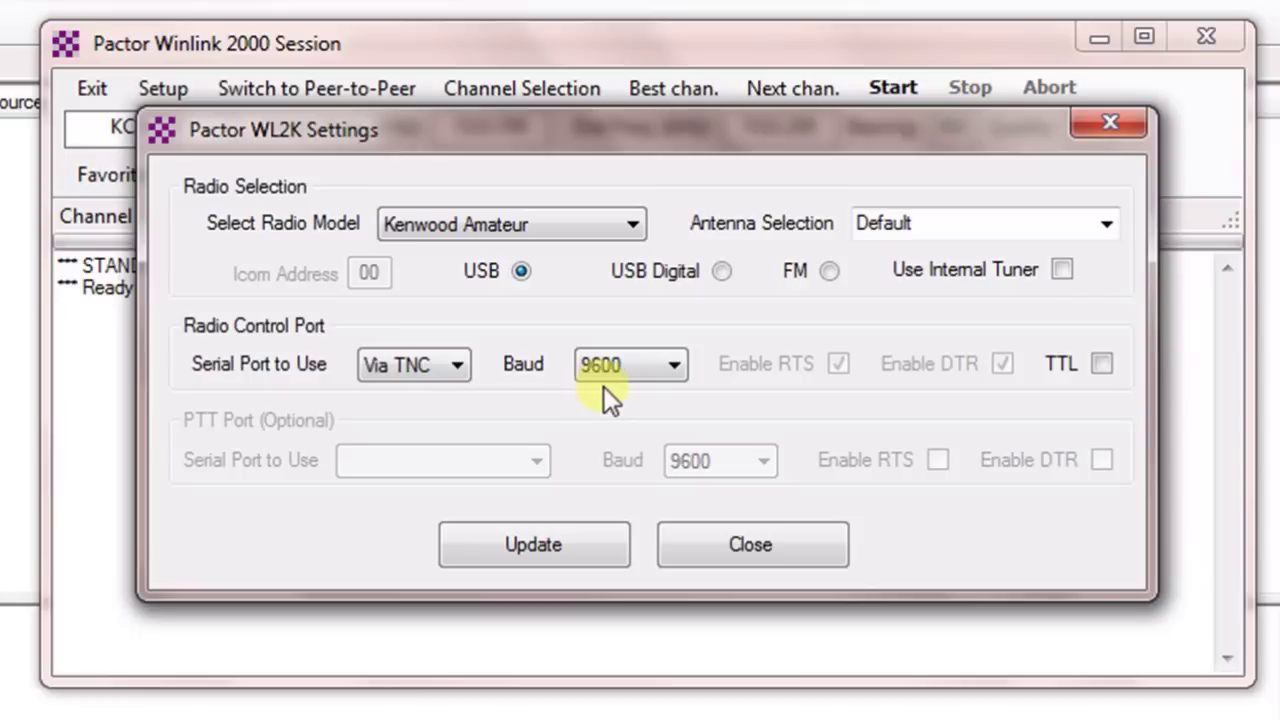
click(673, 368)
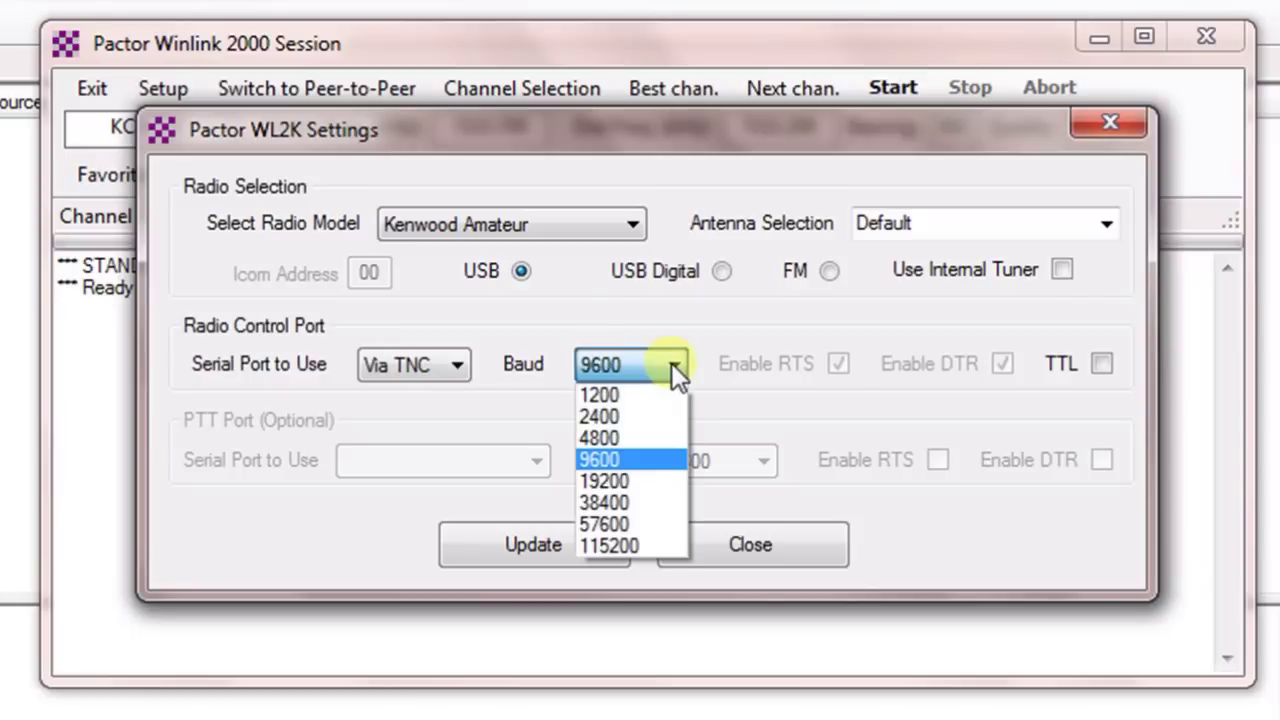
click(637, 462)
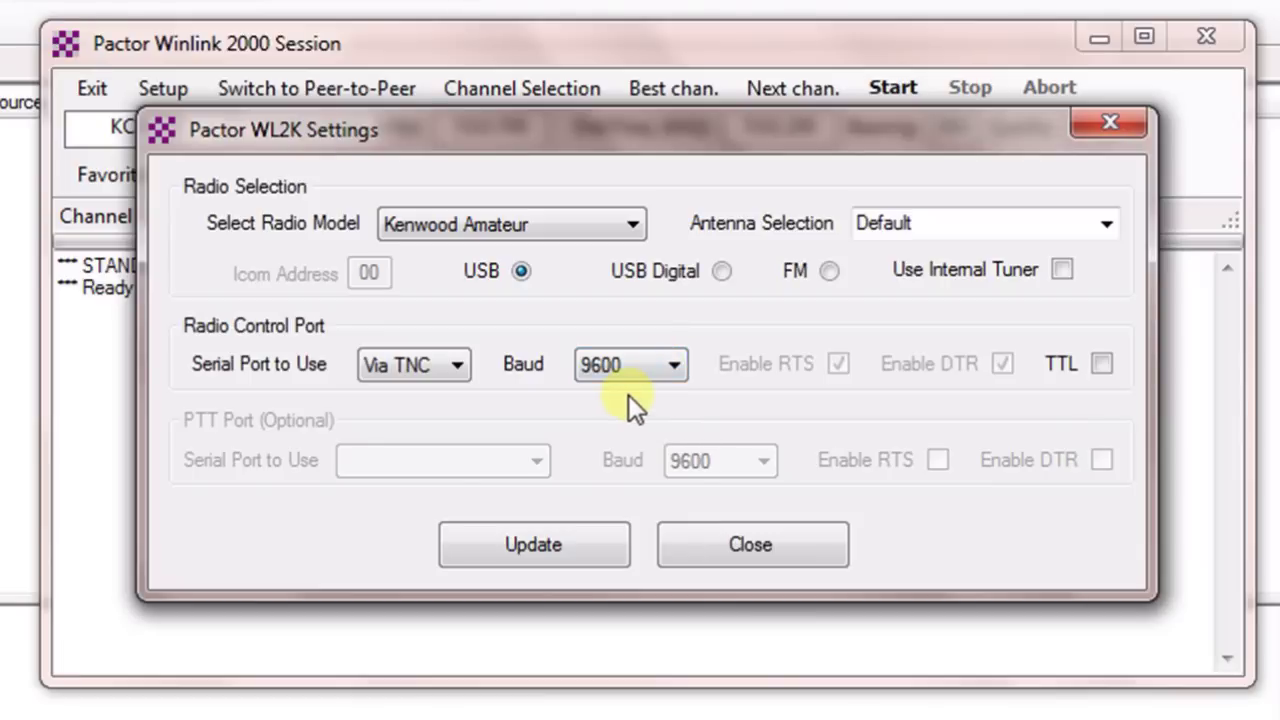
click(545, 532)
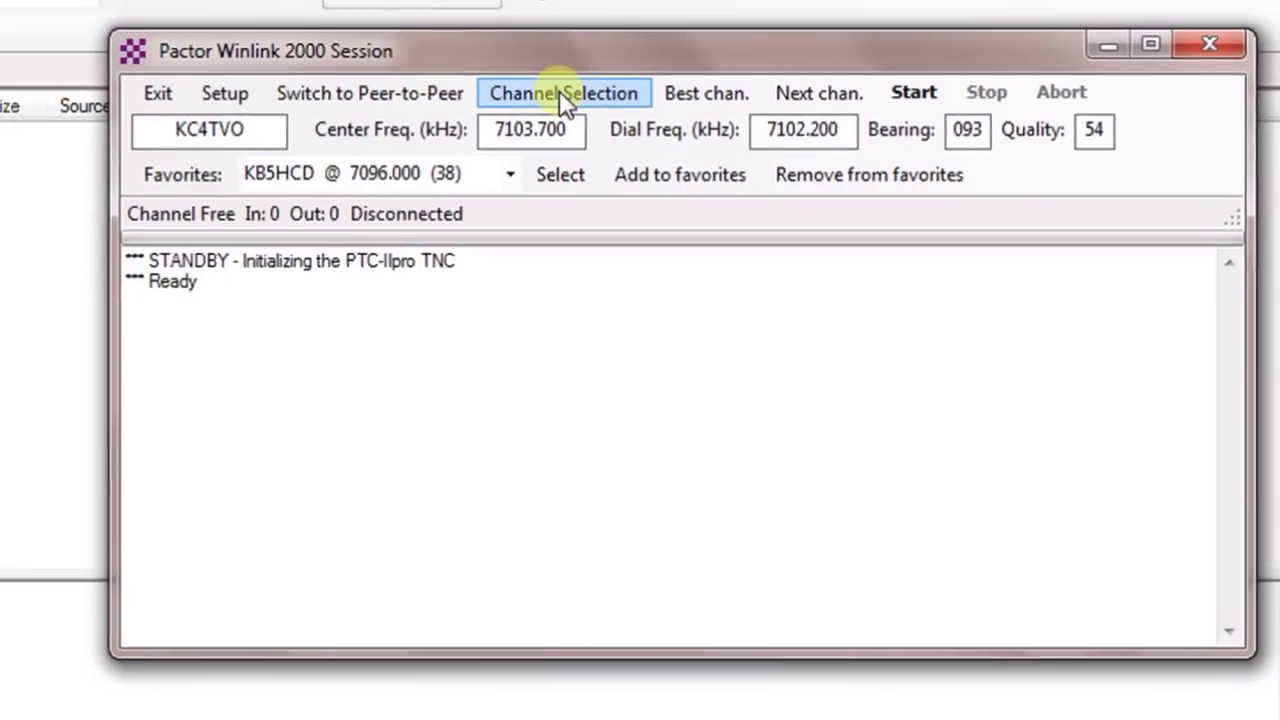
Step: Open the HF channel selector and examine the path reliability and path quality estimates of the listed stations
click(517, 88)
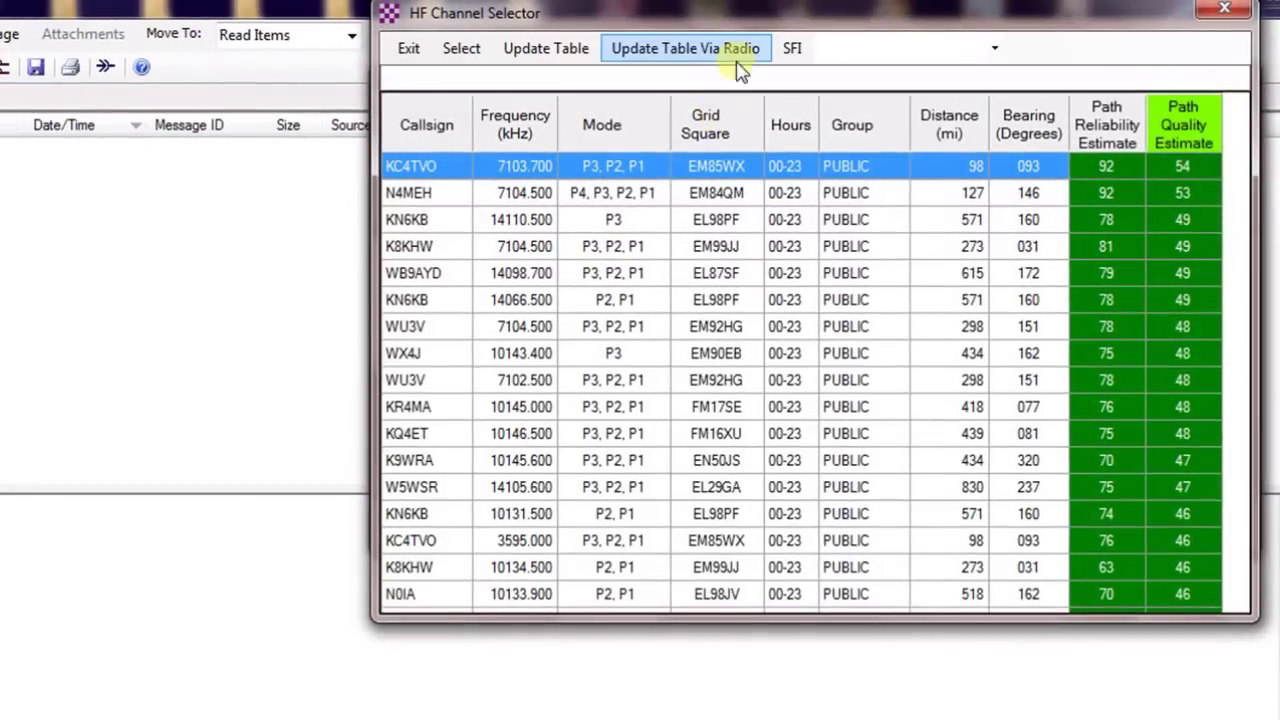
drag(750, 13, 644, 135)
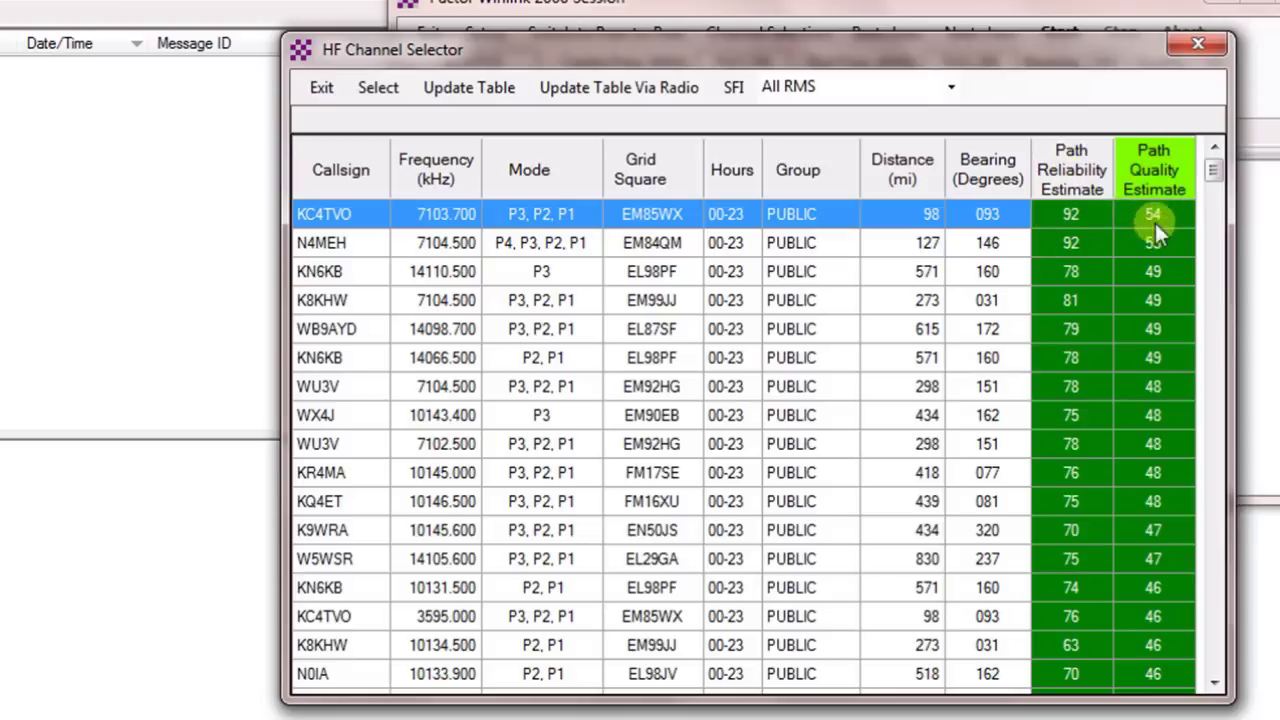
drag(1208, 172, 1229, 261)
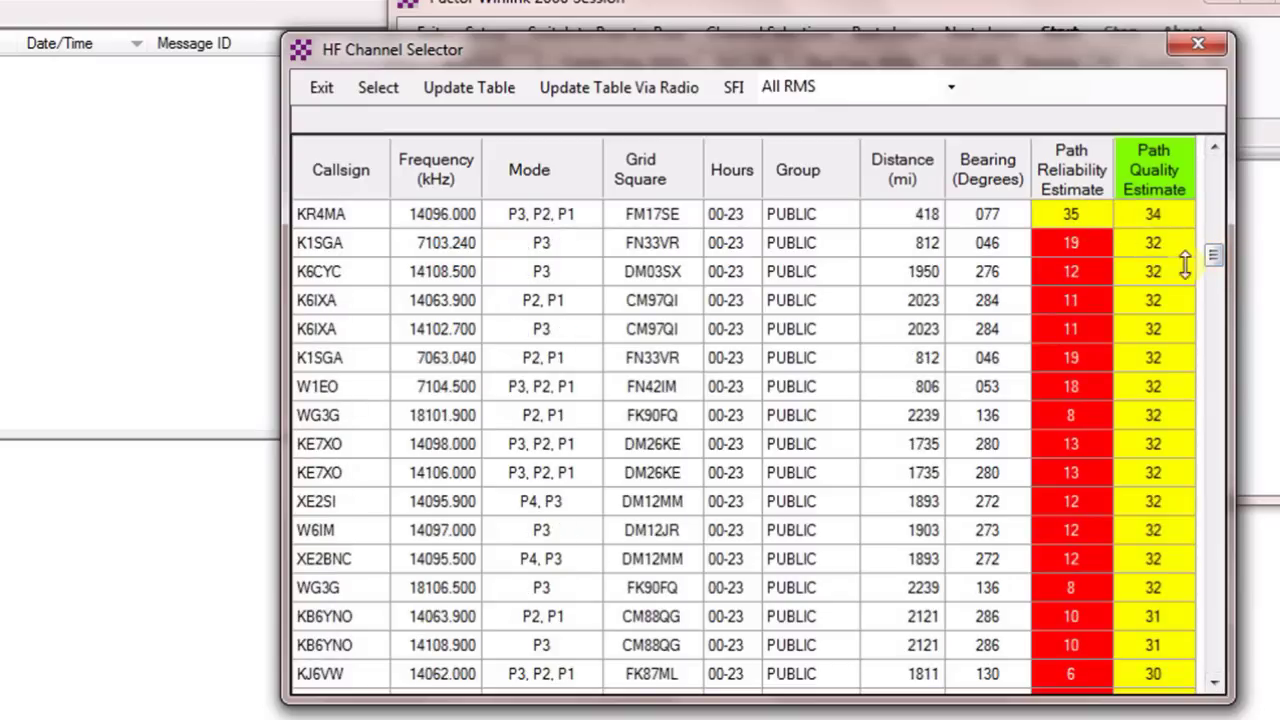
drag(1219, 258, 1215, 309)
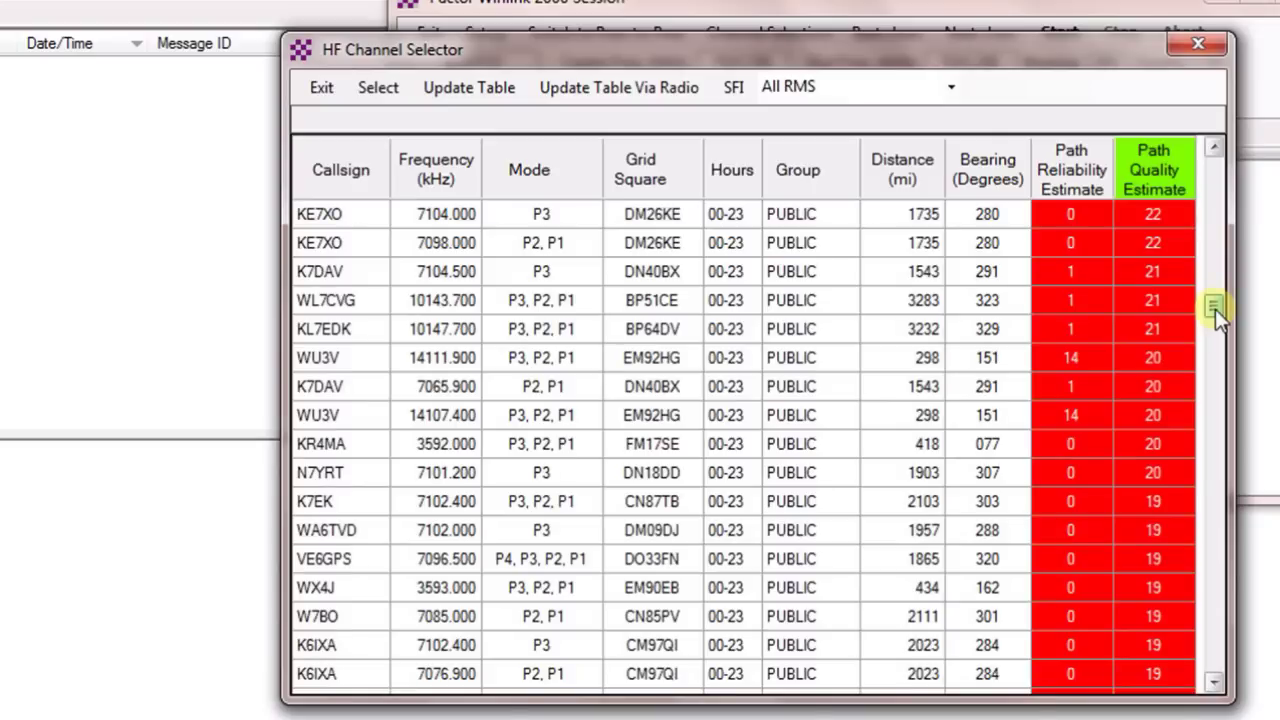
drag(1223, 309, 1213, 149)
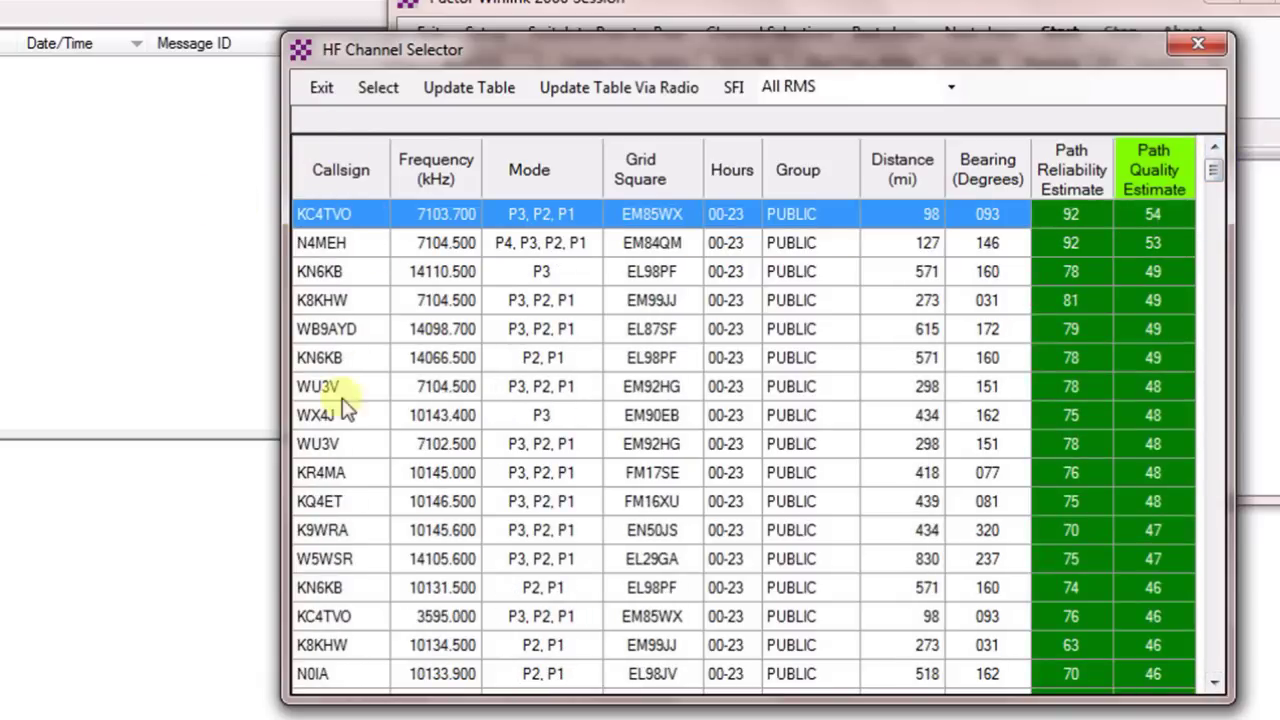
Step: Sort the channel list by callsign and by bearing to examine the stations in each order
click(343, 172)
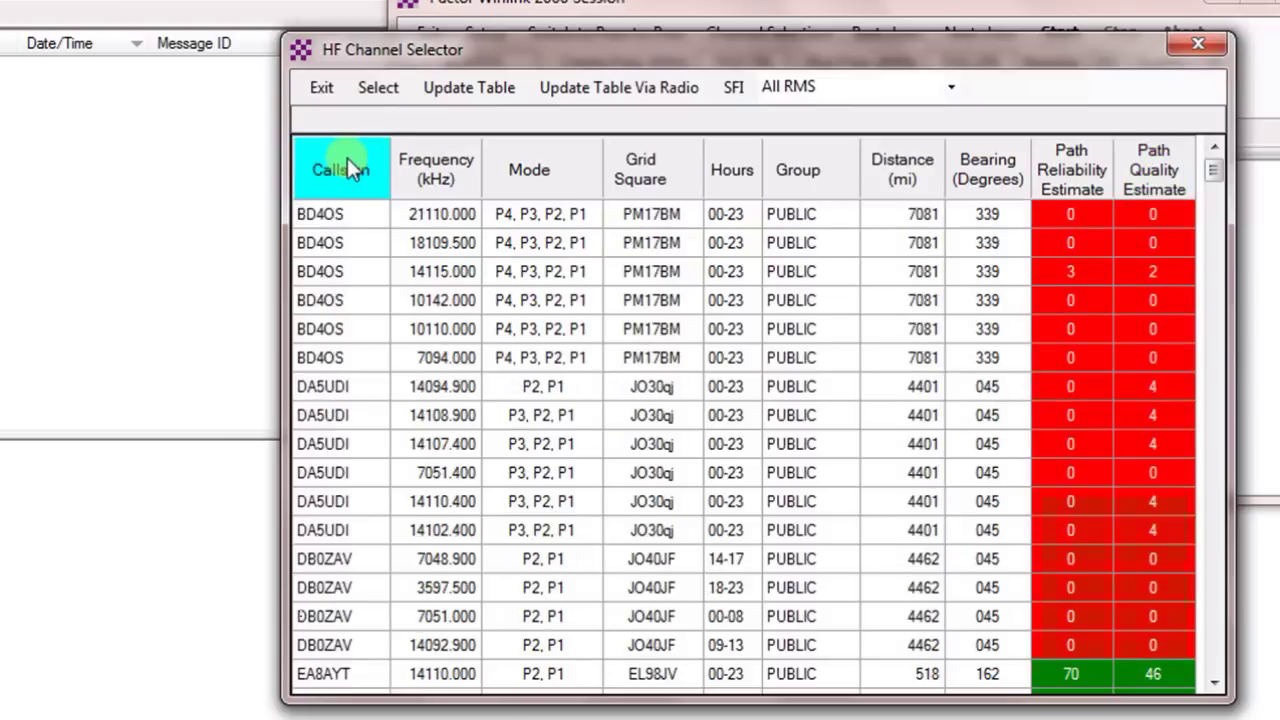
drag(1212, 171, 1269, 517)
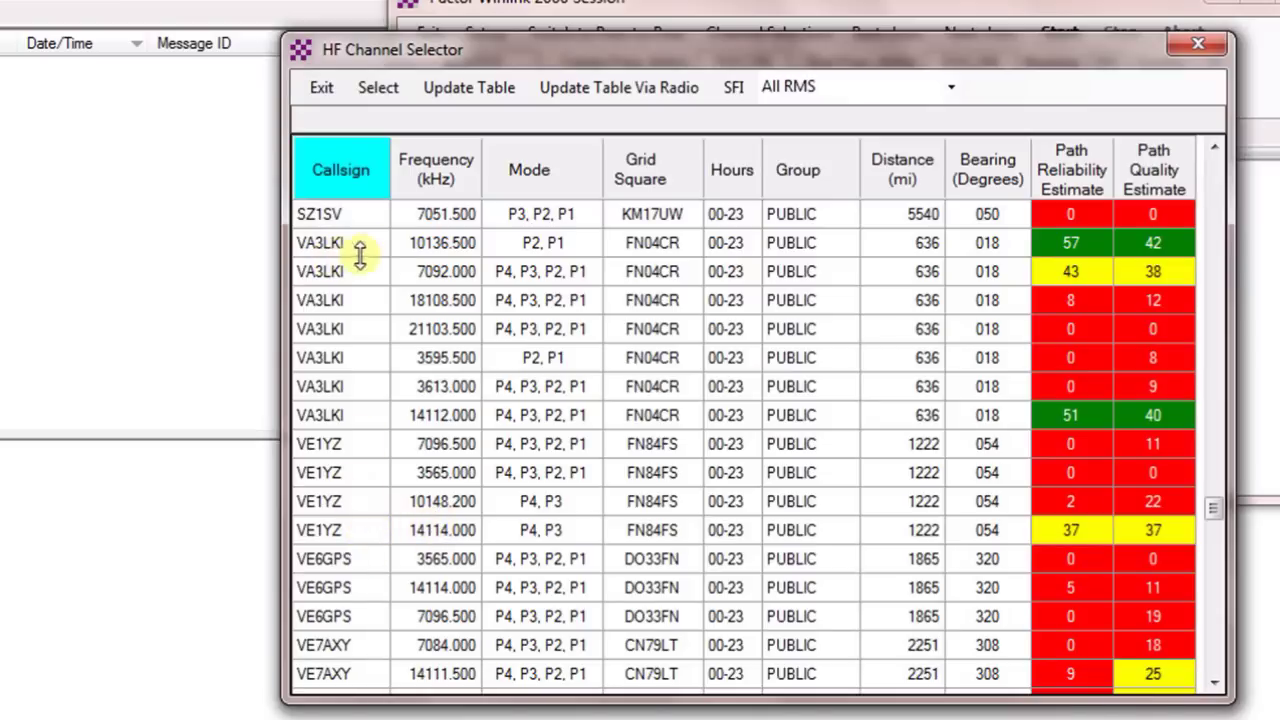
click(993, 172)
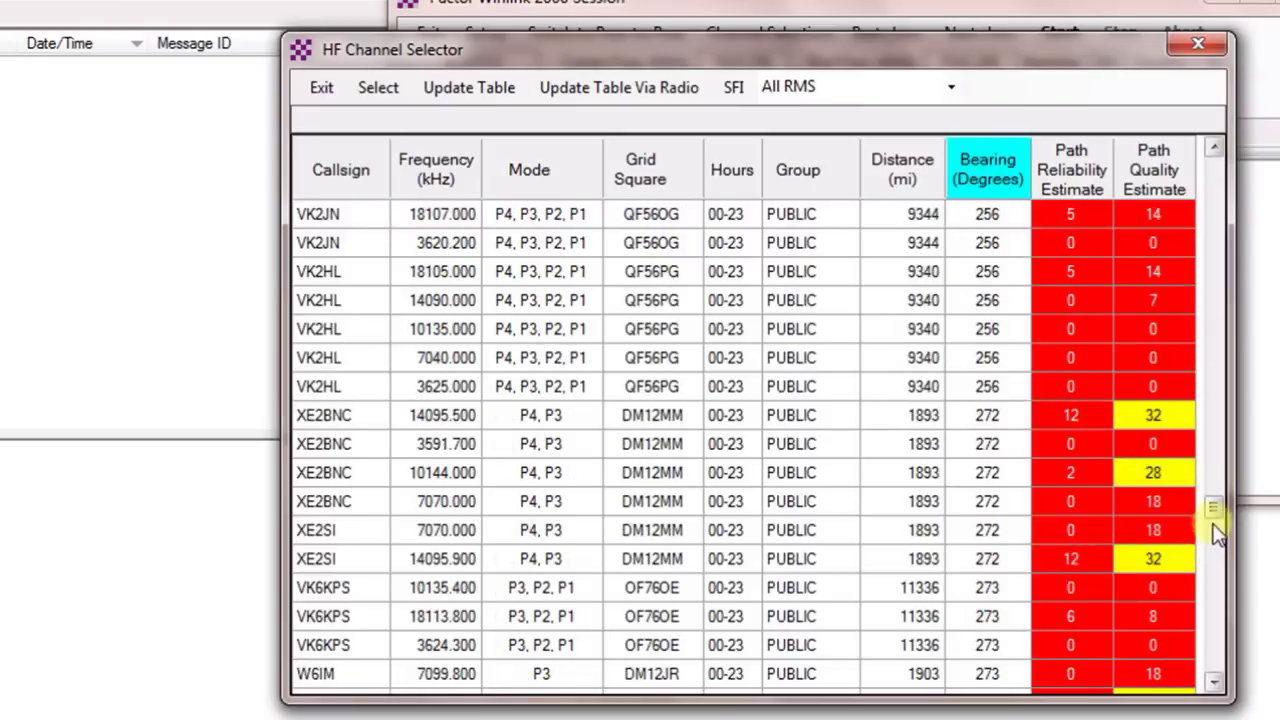
drag(1215, 510, 1215, 170)
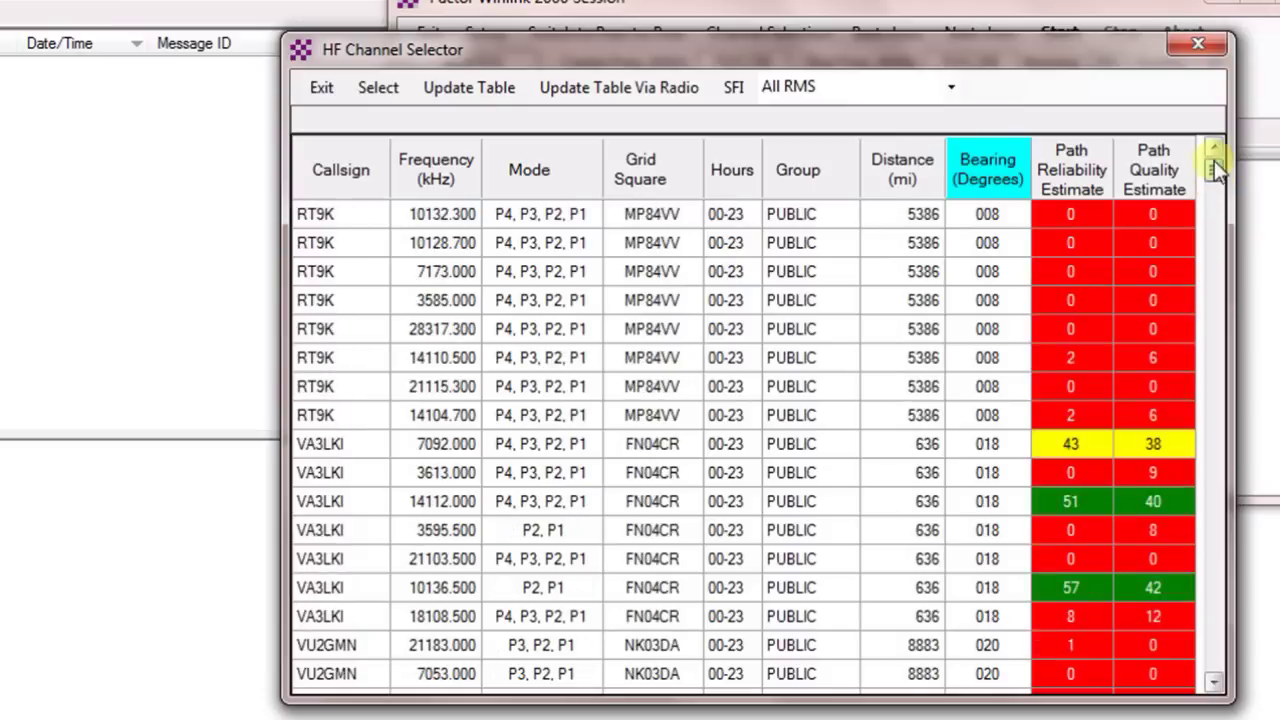
Step: Sort the channels by path quality with the best first and select the 7103.700 kHz channel for the session
click(1157, 168)
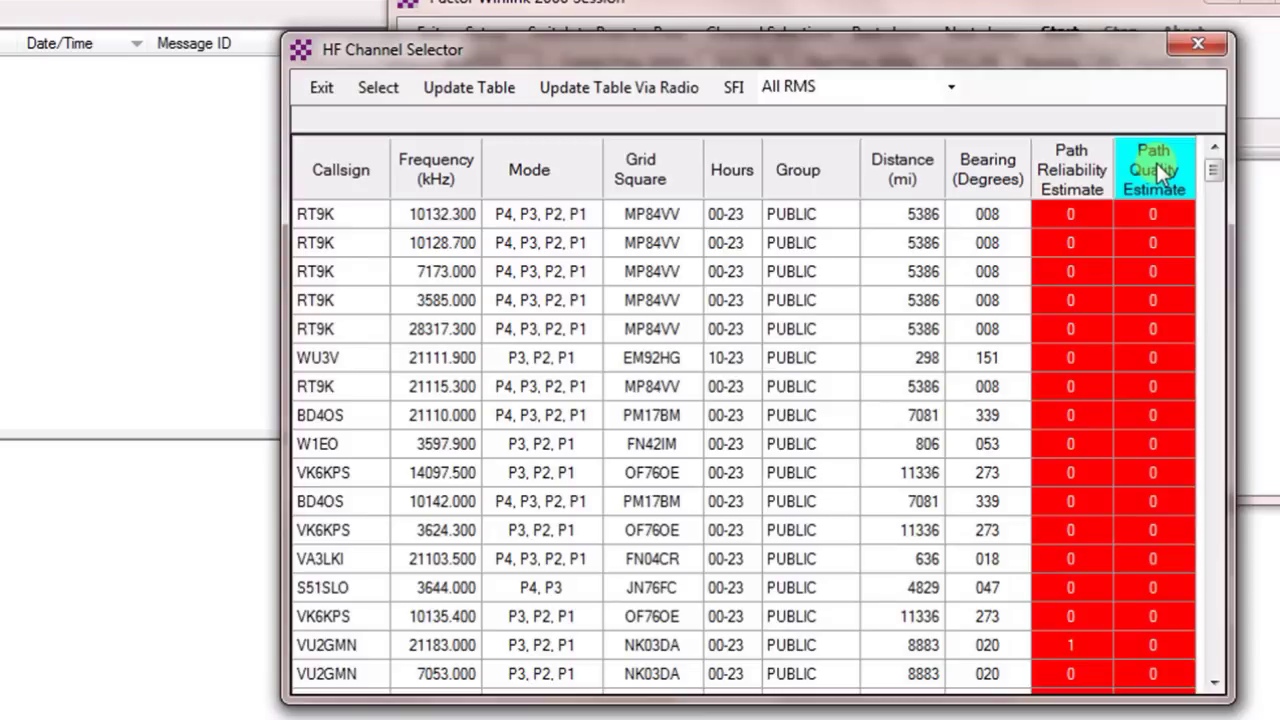
click(1157, 170)
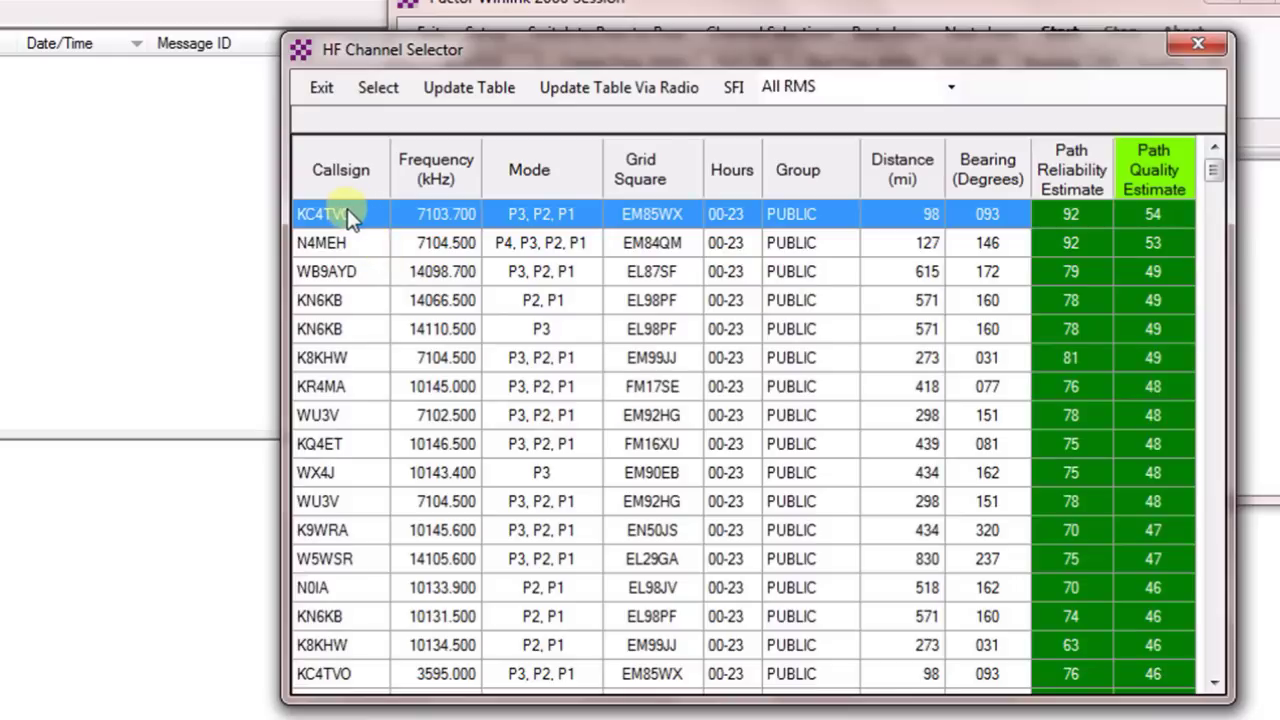
click(381, 88)
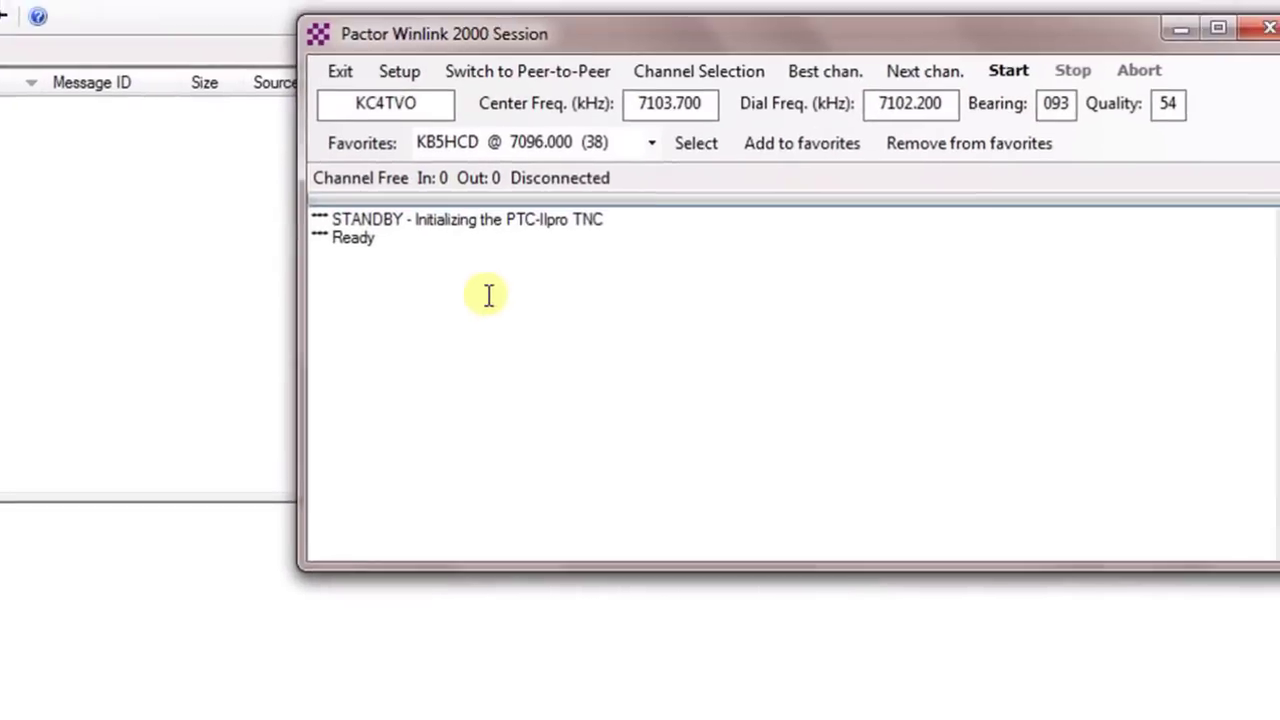